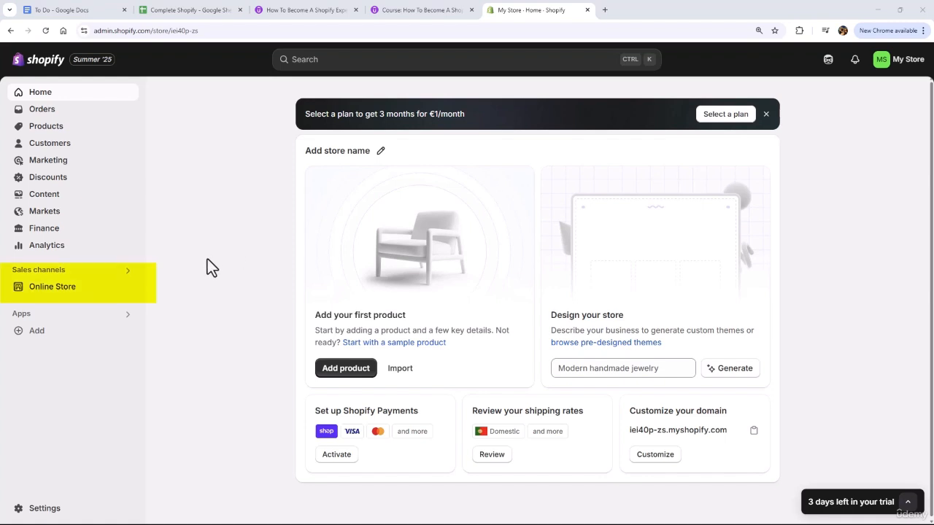
# Open the online store's themes and check which theme is current
pyautogui.click(38, 292)
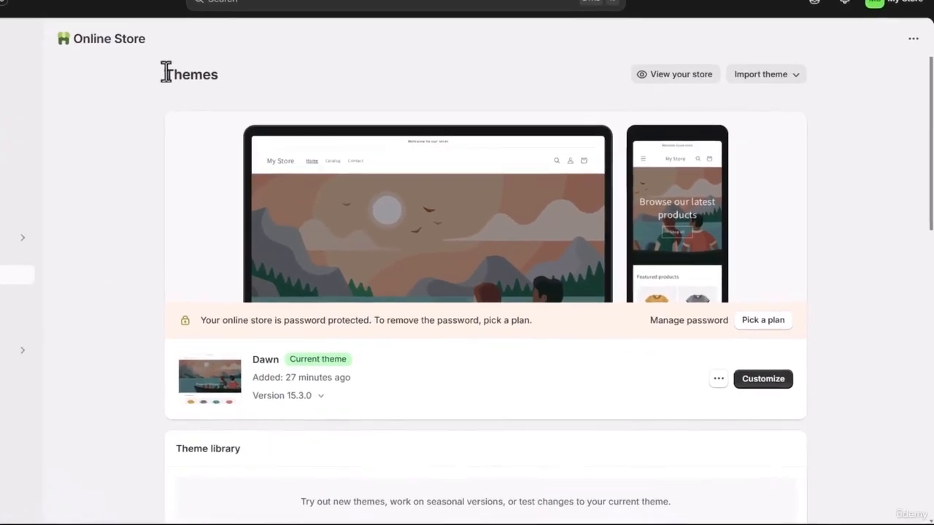
pyautogui.moveTo(254, 127); pyautogui.dragTo(304, 127)
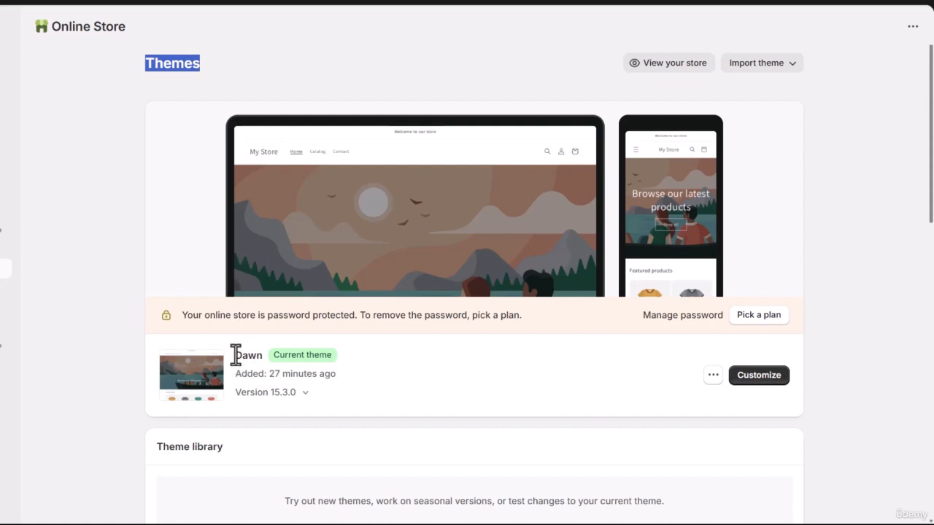
pyautogui.moveTo(235, 355); pyautogui.dragTo(351, 358)
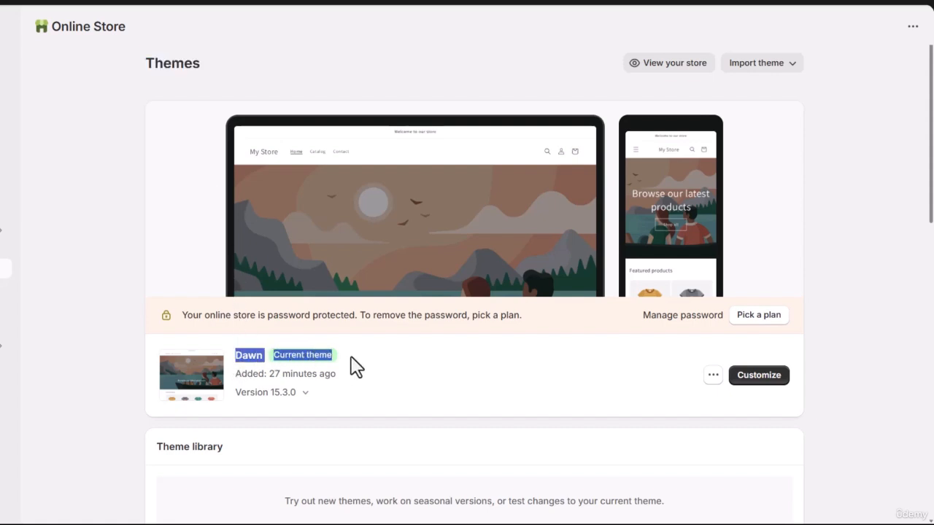
pyautogui.click(367, 367)
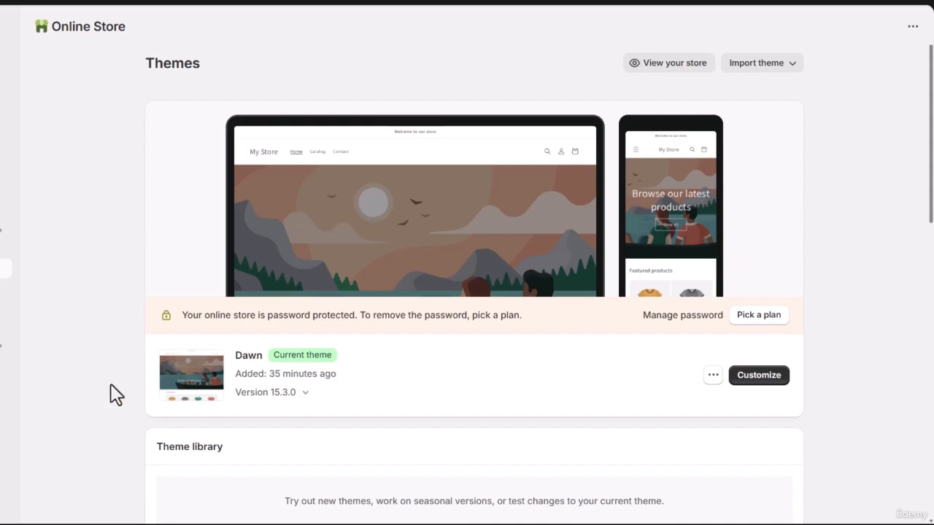
# Add the Horizon theme from the popular free themes to the theme library
pyautogui.scroll(-5, 116, 393)
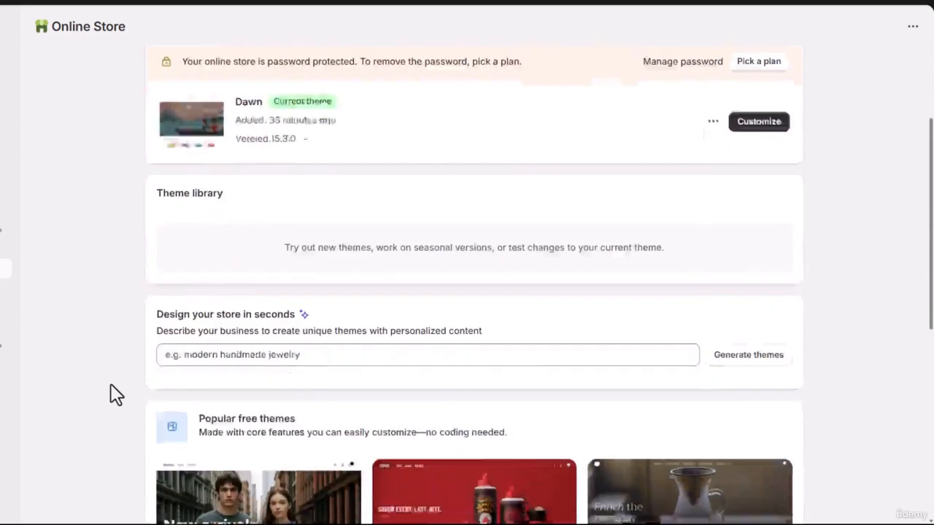
pyautogui.scroll(-2, 116, 394)
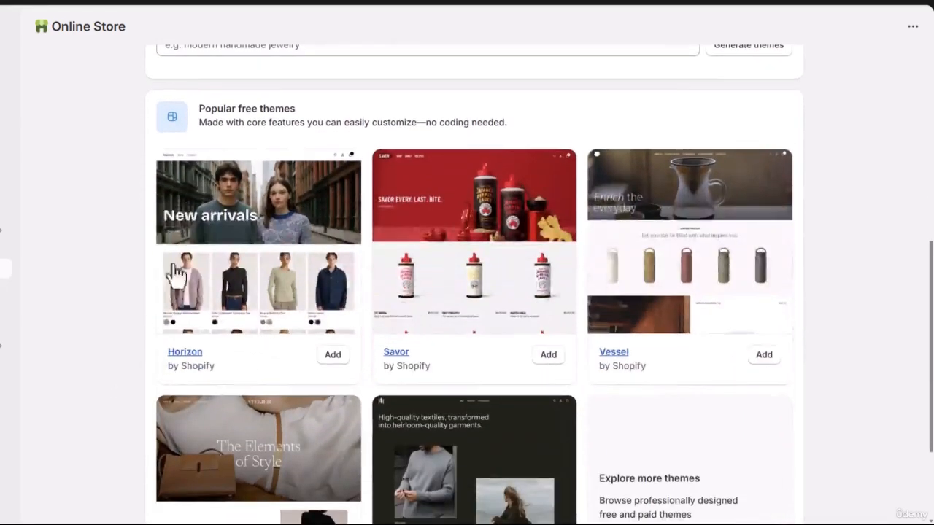
pyautogui.moveTo(198, 108); pyautogui.dragTo(299, 109)
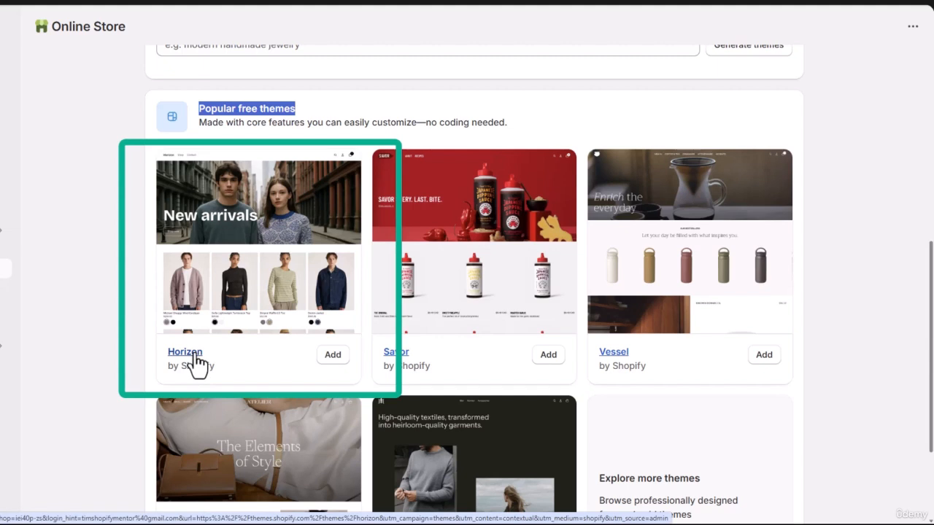
pyautogui.click(332, 356)
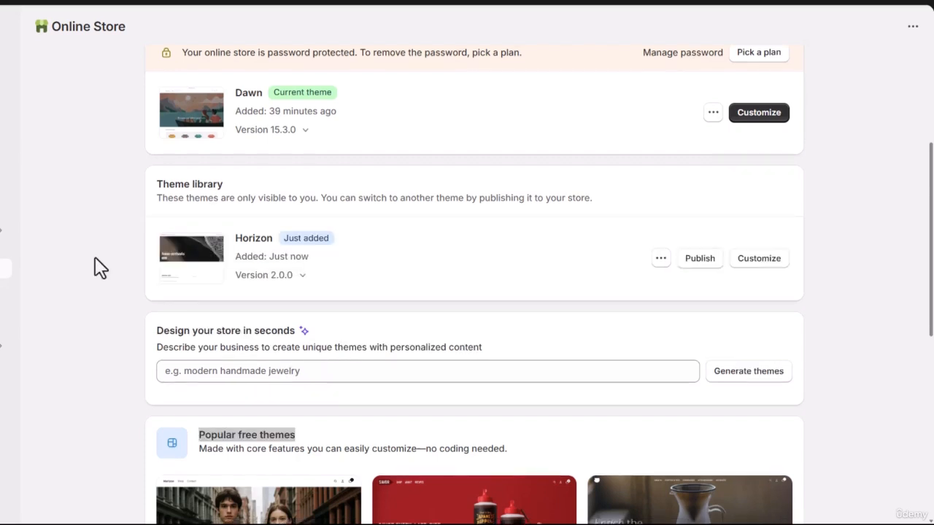
# Publish the Horizon theme from the theme library as the store's current theme
pyautogui.moveTo(156, 185); pyautogui.dragTo(229, 187)
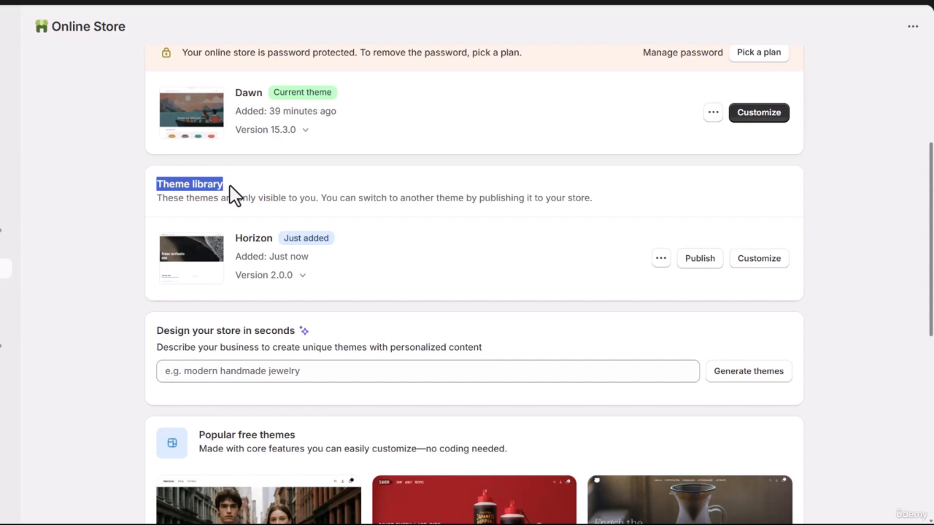
pyautogui.click(560, 264)
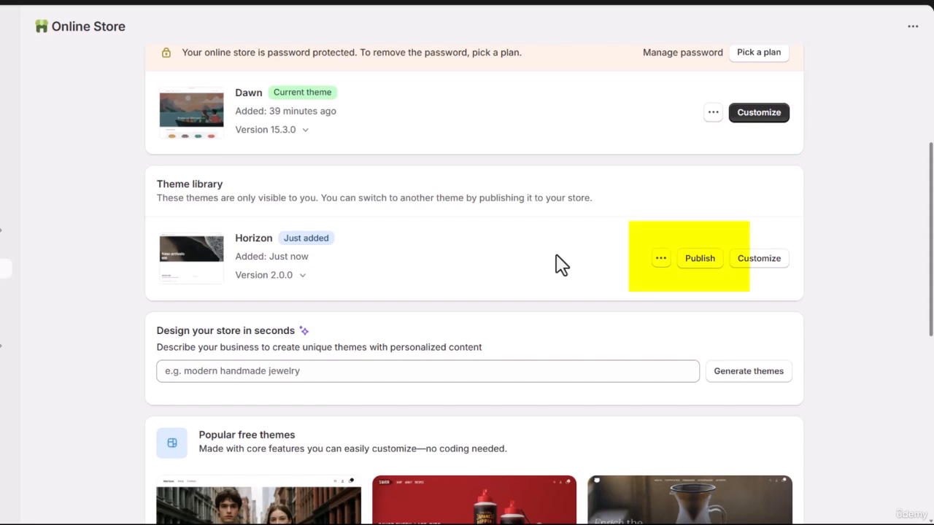
pyautogui.click(698, 264)
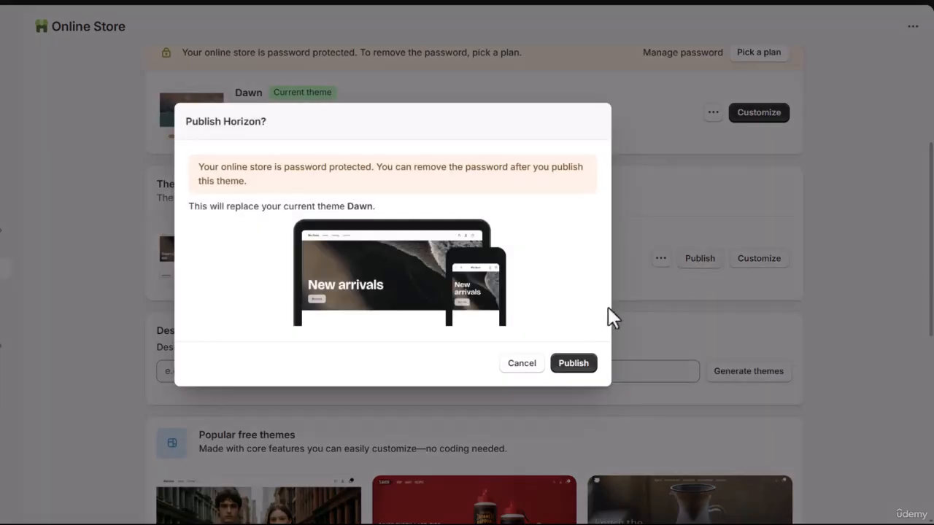
pyautogui.click(573, 363)
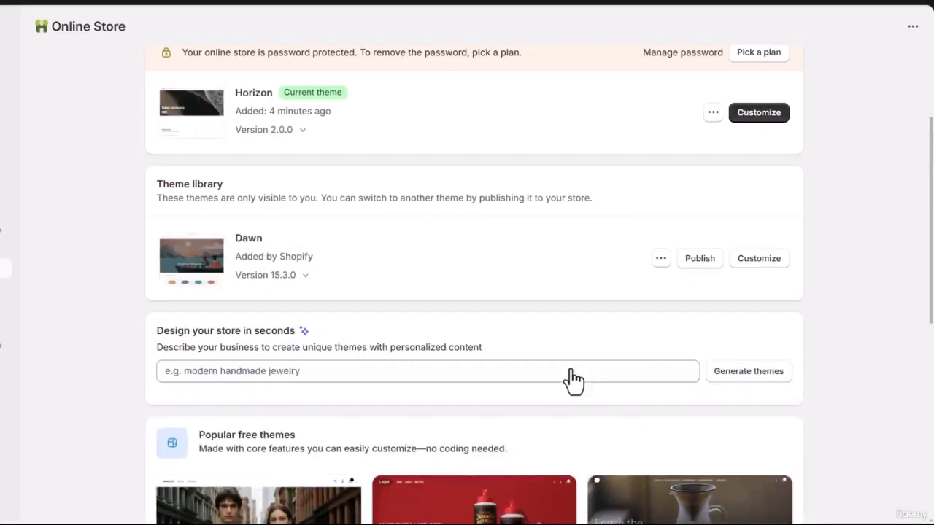
pyautogui.scroll(2, 574, 380)
pyautogui.scroll(3, 576, 377)
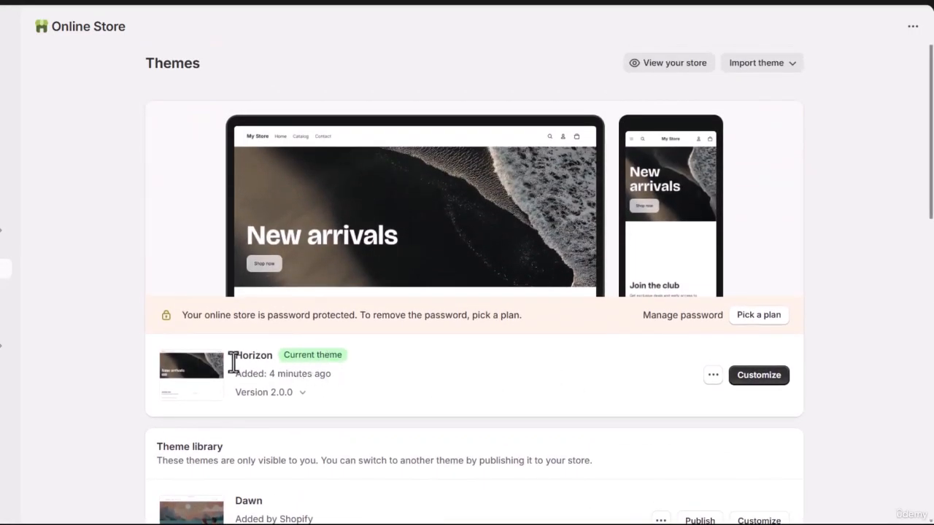
pyautogui.moveTo(235, 359); pyautogui.dragTo(353, 368)
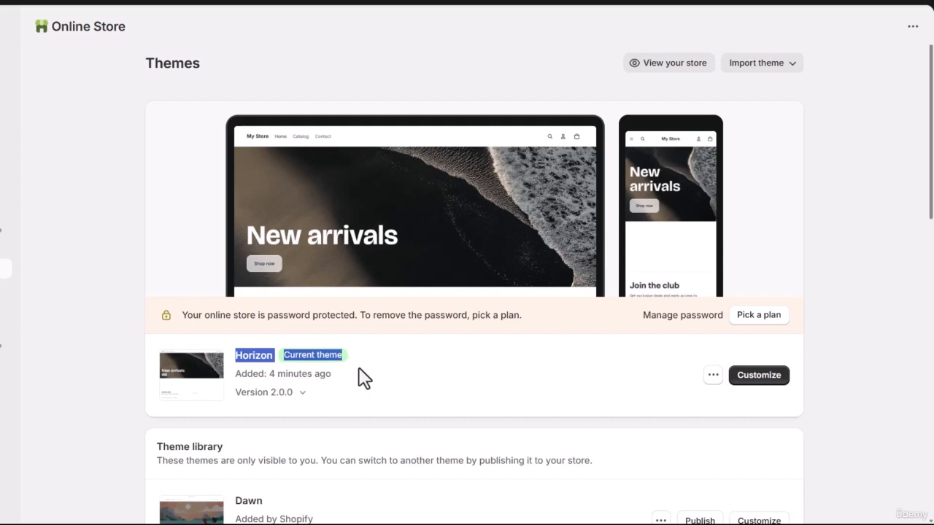
pyautogui.click(140, 307)
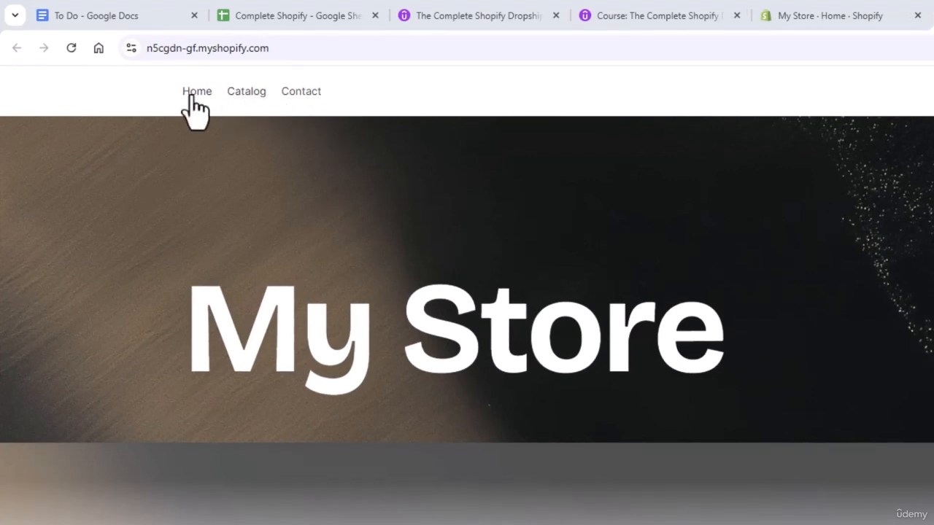
# View the storefront's Catalog and Contact pages and return to its home page
pyautogui.click(241, 94)
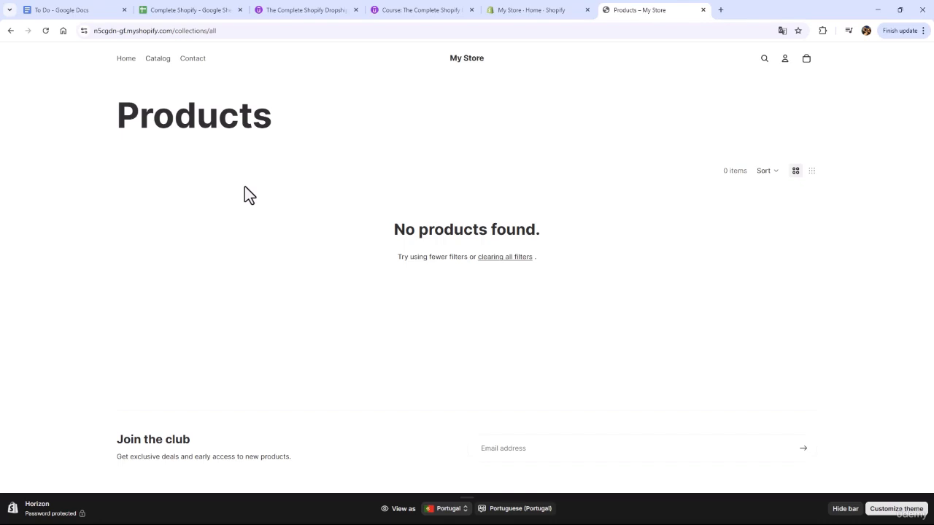
pyautogui.click(193, 60)
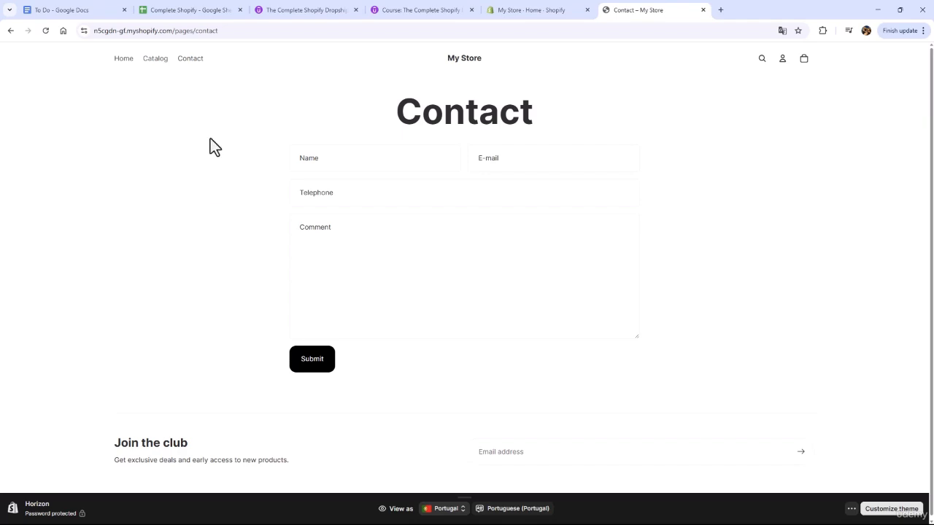
pyautogui.click(123, 61)
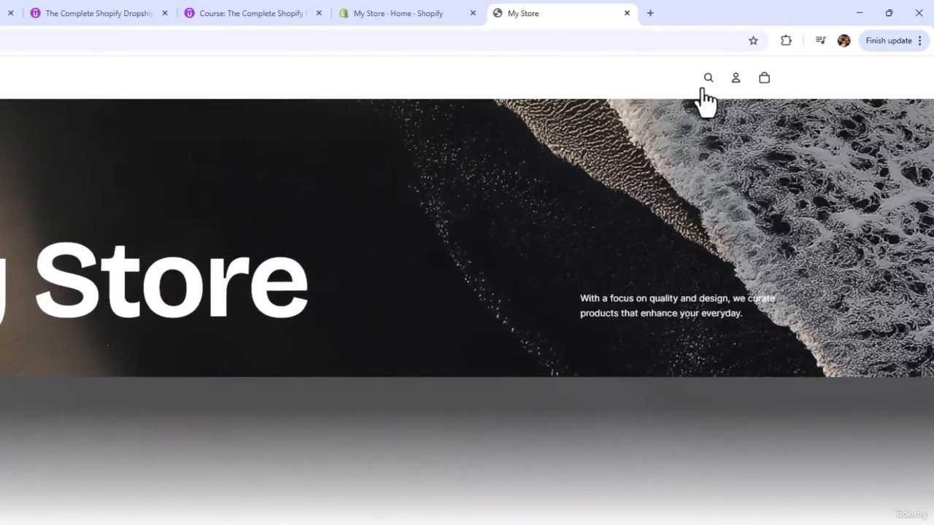
# Examine the search, account and cart features in the storefront's header, closing each one again
pyautogui.click(707, 79)
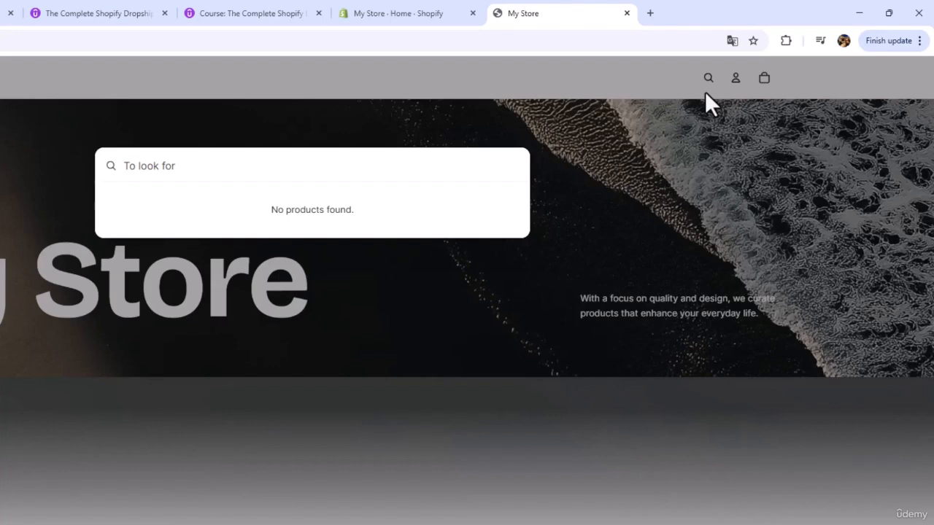
pyautogui.click(705, 91)
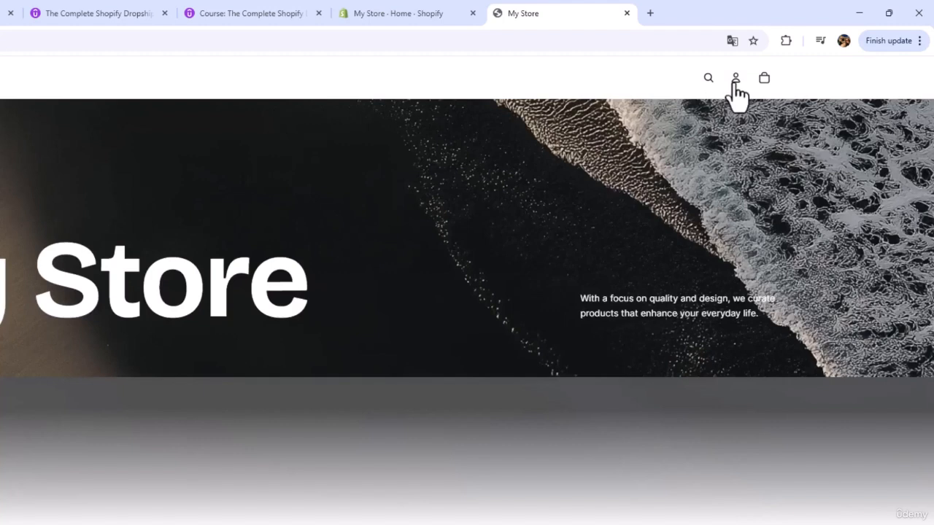
pyautogui.click(735, 82)
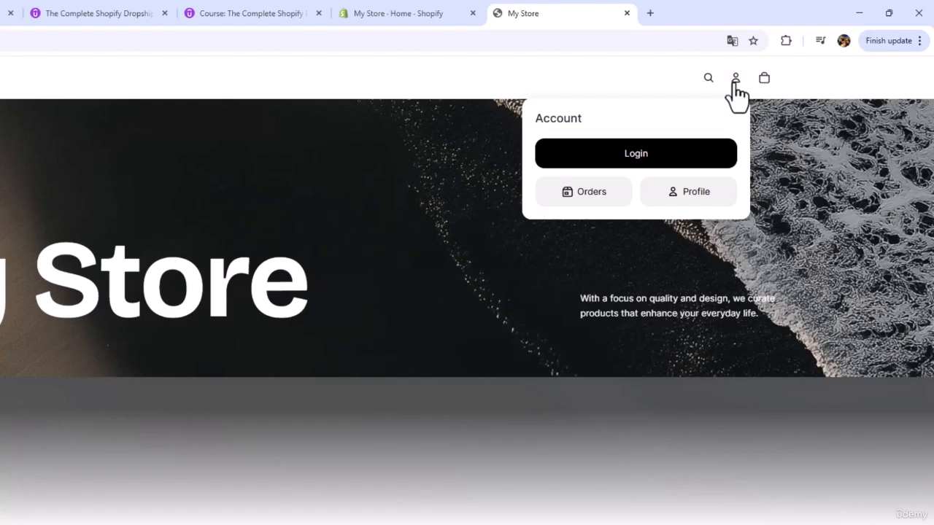
pyautogui.click(762, 85)
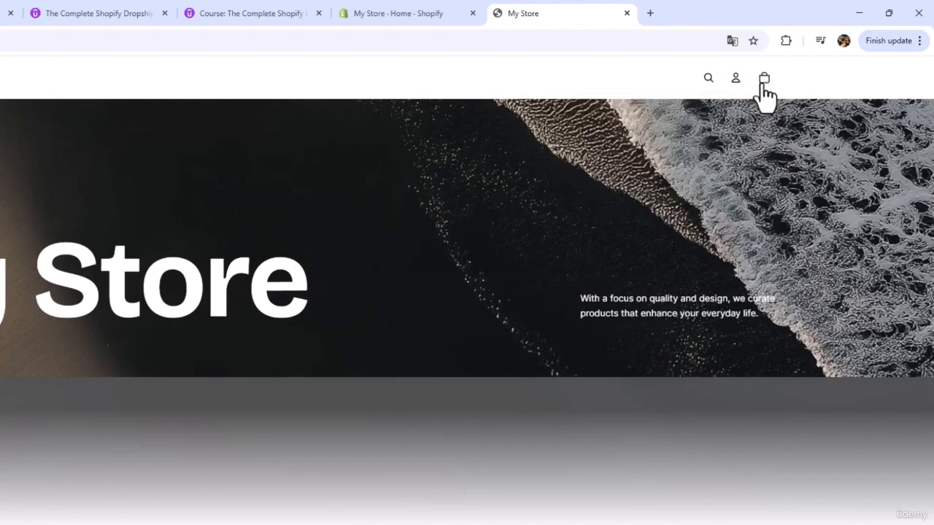
pyautogui.click(763, 81)
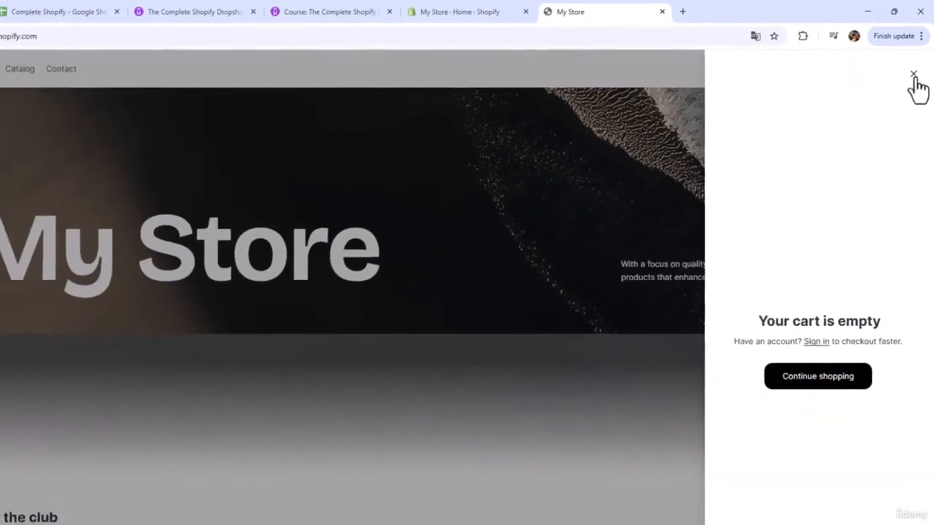
pyautogui.click(912, 76)
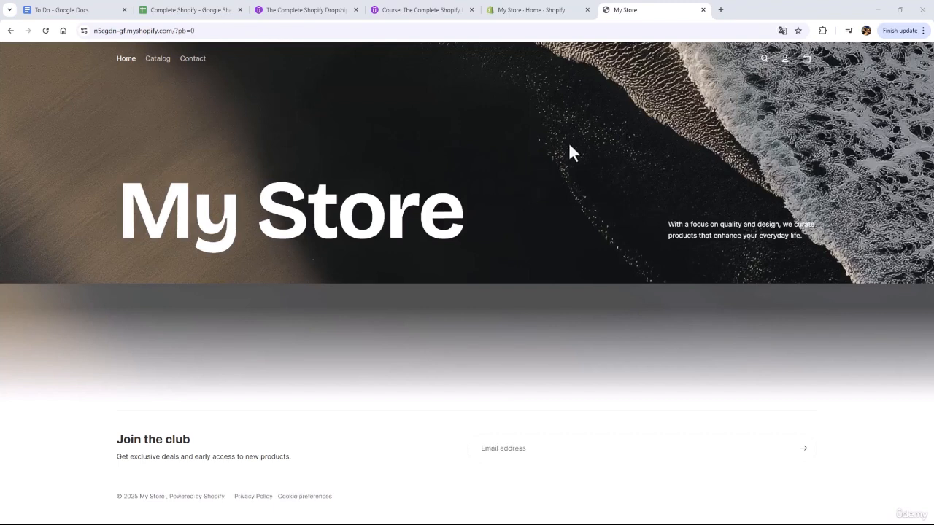
# Compare the Shopify admin home page with the storefront and view the storefront's Contact page
pyautogui.click(552, 11)
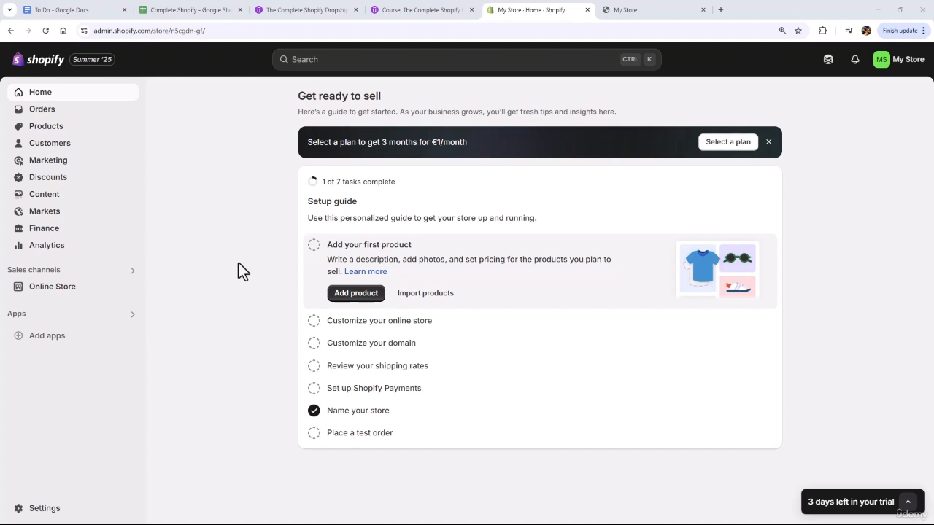
pyautogui.click(623, 16)
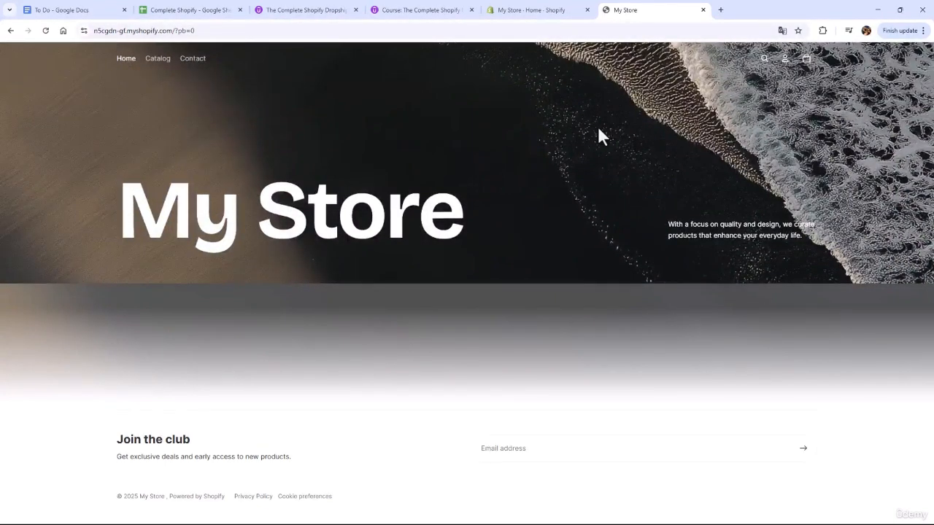
pyautogui.click(520, 11)
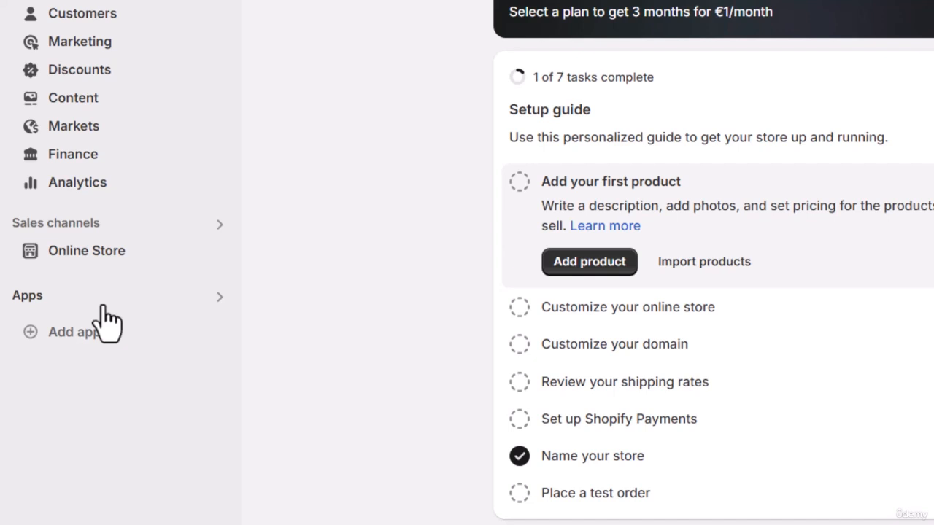
pyautogui.scroll(-3, 102, 315)
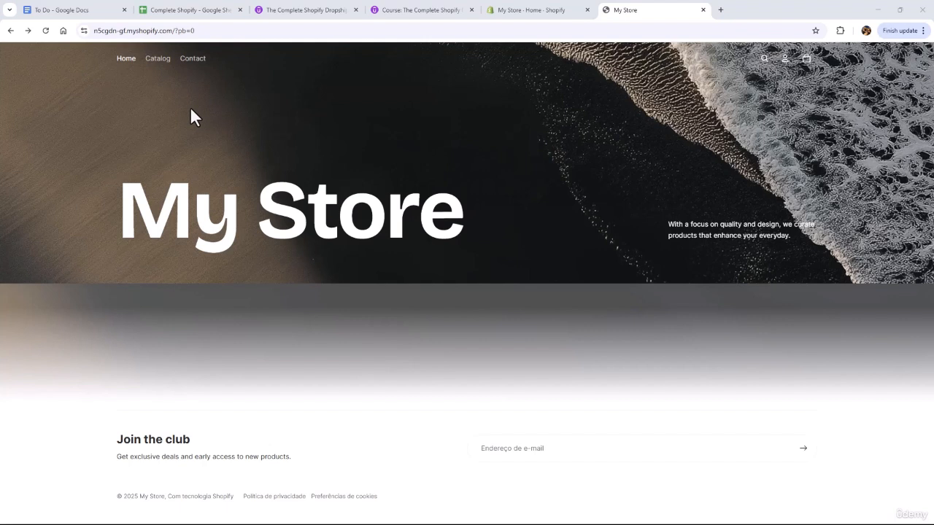
pyautogui.click(191, 67)
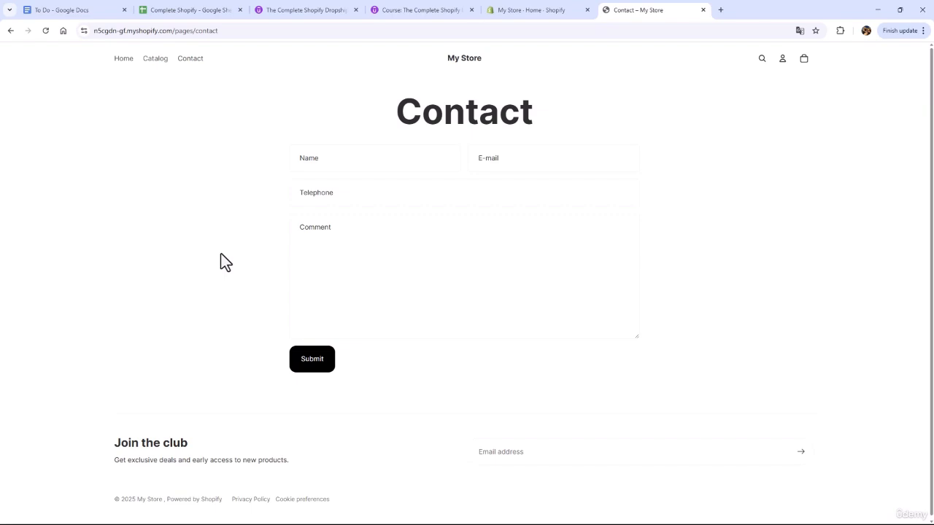
# Open the Contact page from the online store's pages in the Shopify admin and check its template options
pyautogui.click(506, 11)
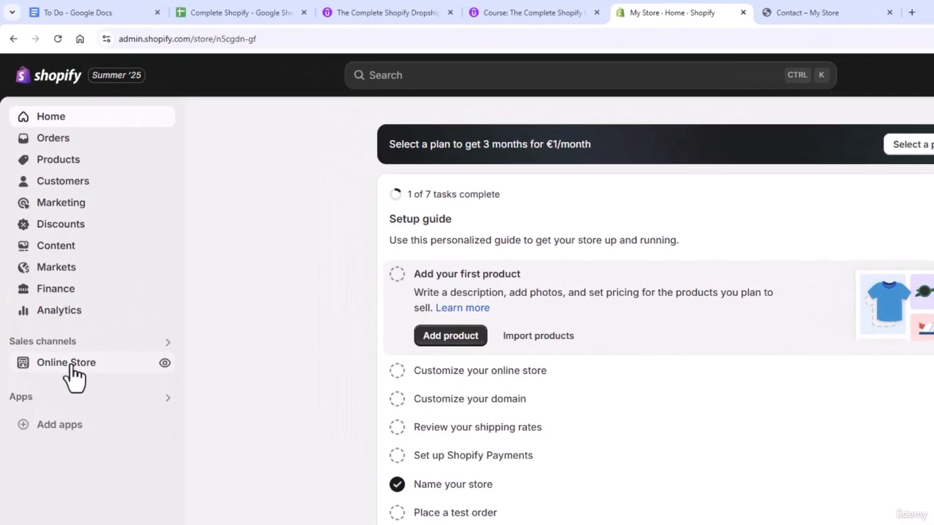
pyautogui.click(63, 292)
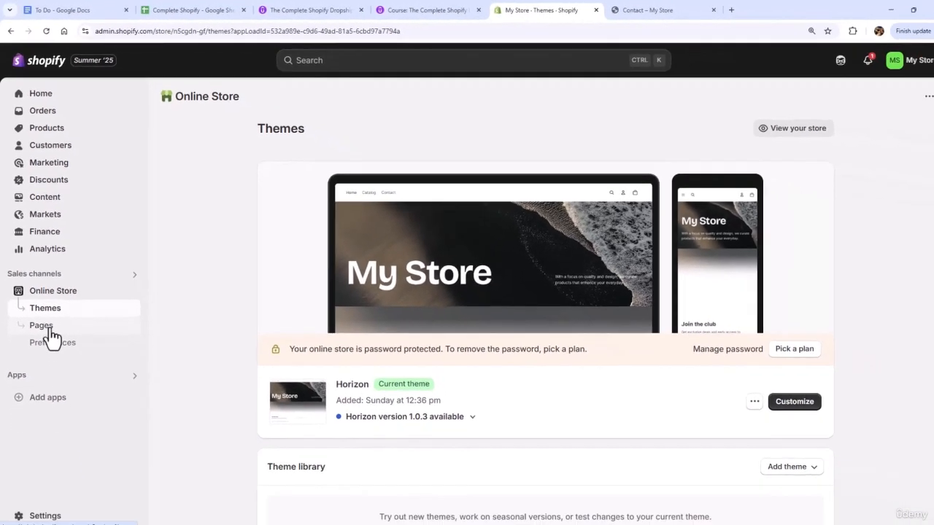
pyautogui.click(56, 409)
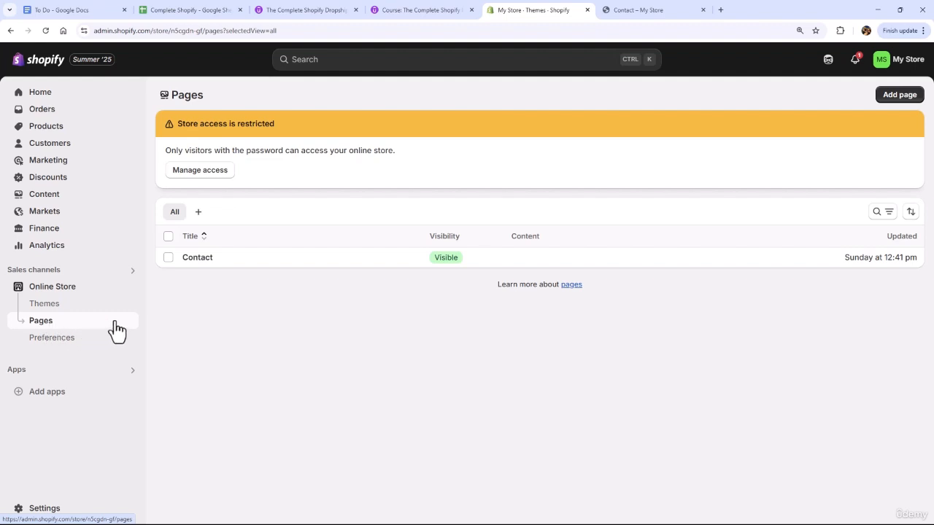
pyautogui.click(198, 261)
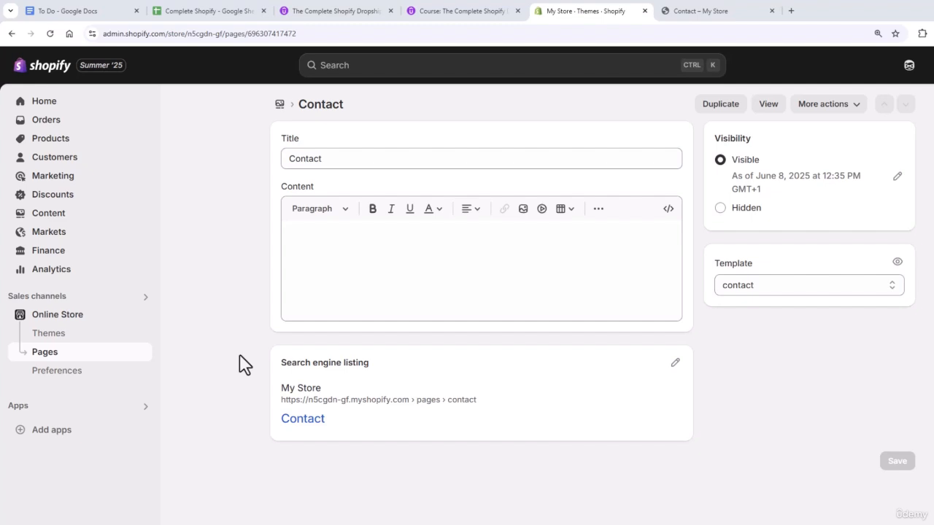
pyautogui.click(756, 292)
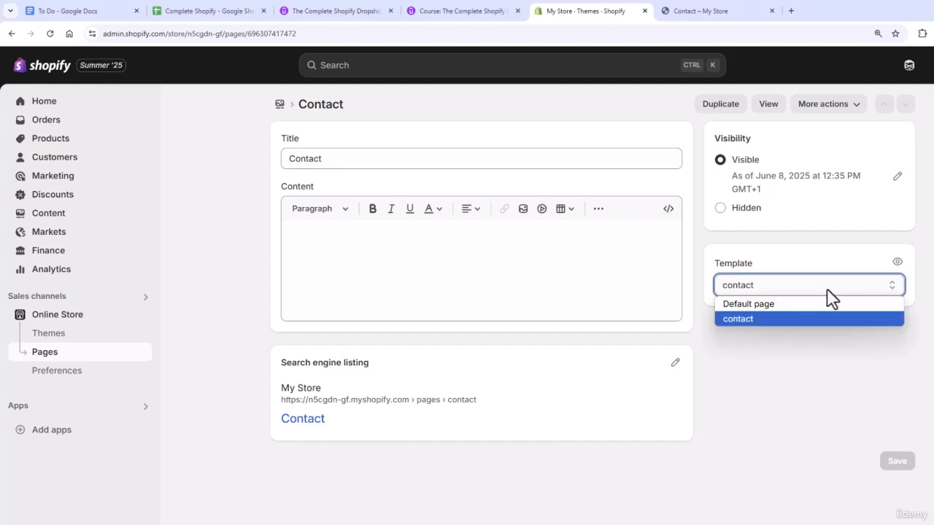
pyautogui.click(814, 358)
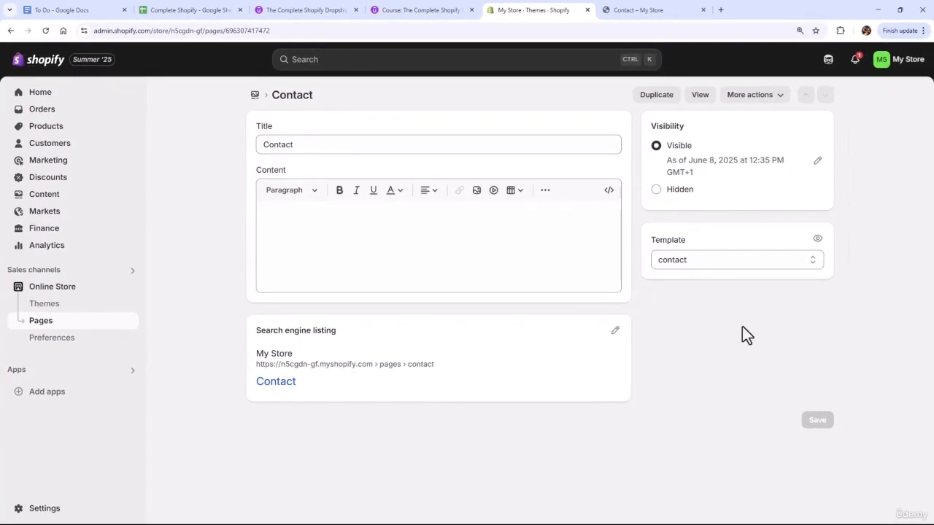
# Compare the storefront's Contact page with its admin entry and keep the template set to contact
pyautogui.click(649, 13)
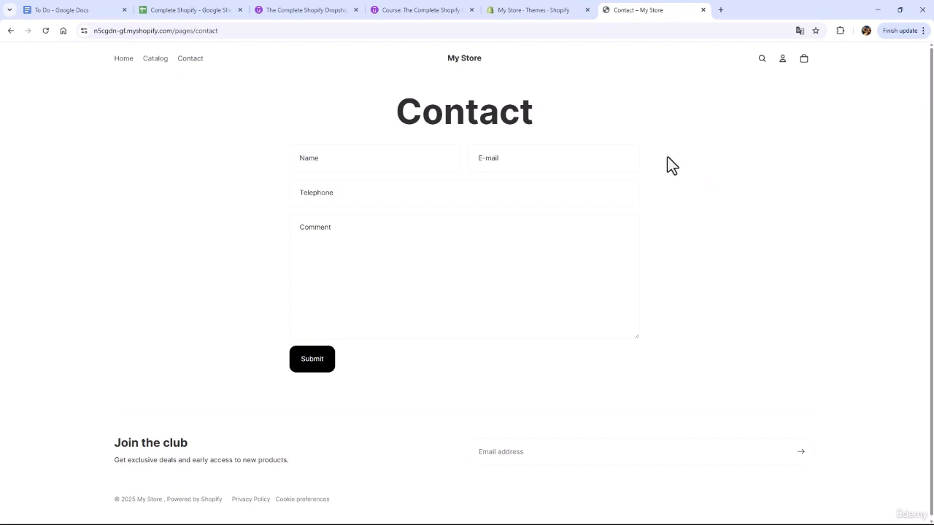
pyautogui.click(545, 13)
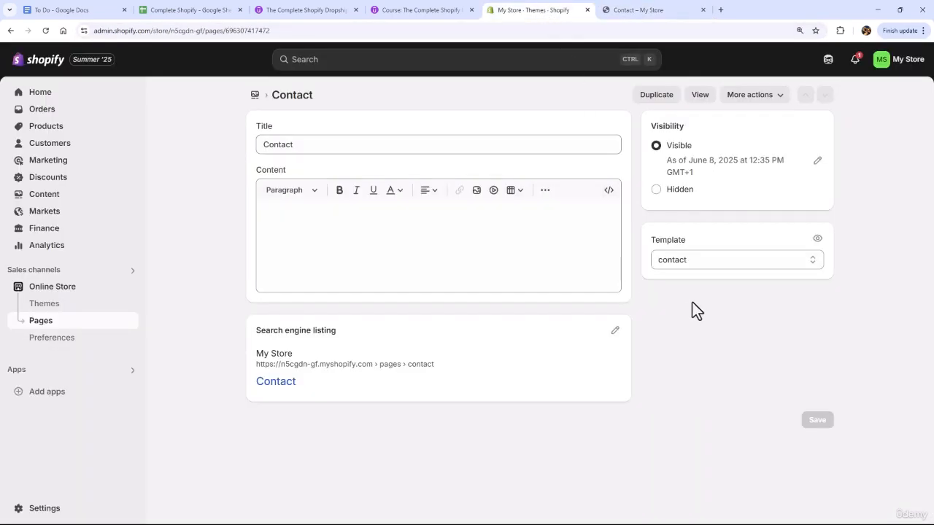
pyautogui.click(698, 264)
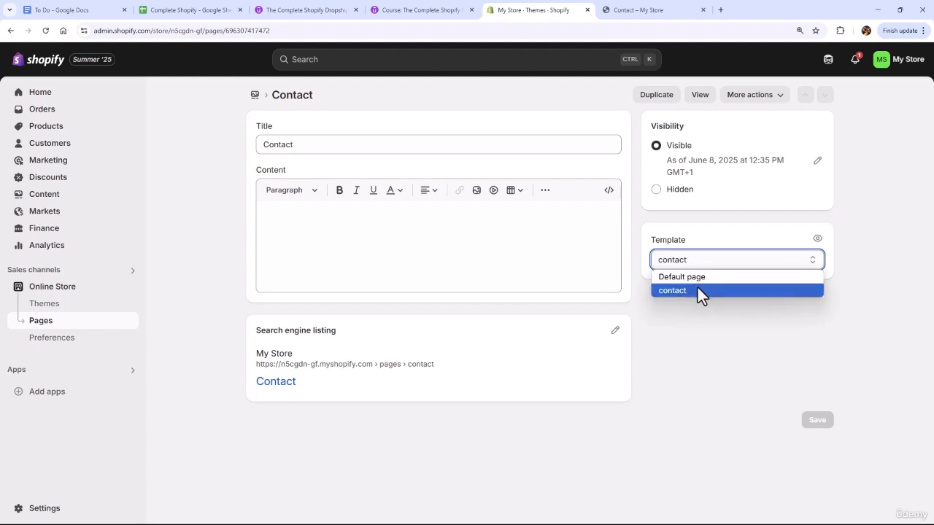
pyautogui.click(697, 290)
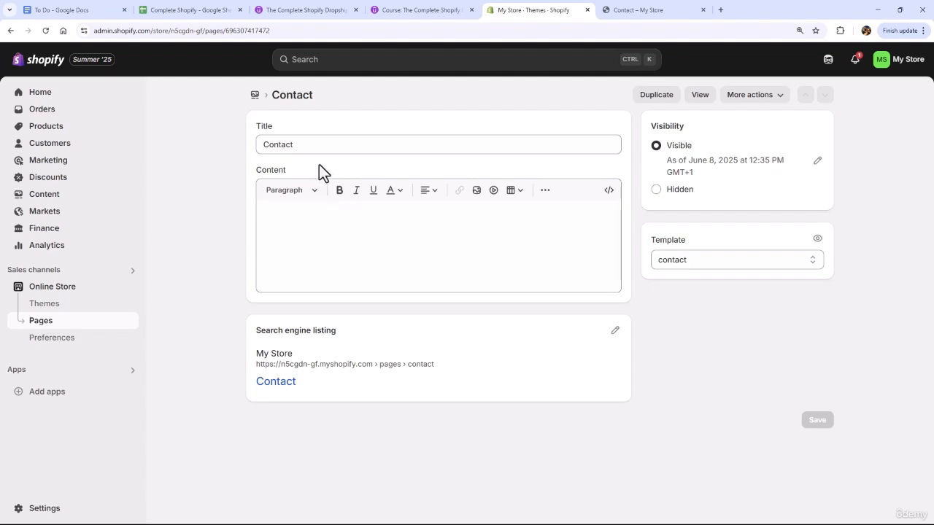
# Retitle the page "Contact Us", paste the store owner's welcome message as its content and save the page
pyautogui.click(323, 145)
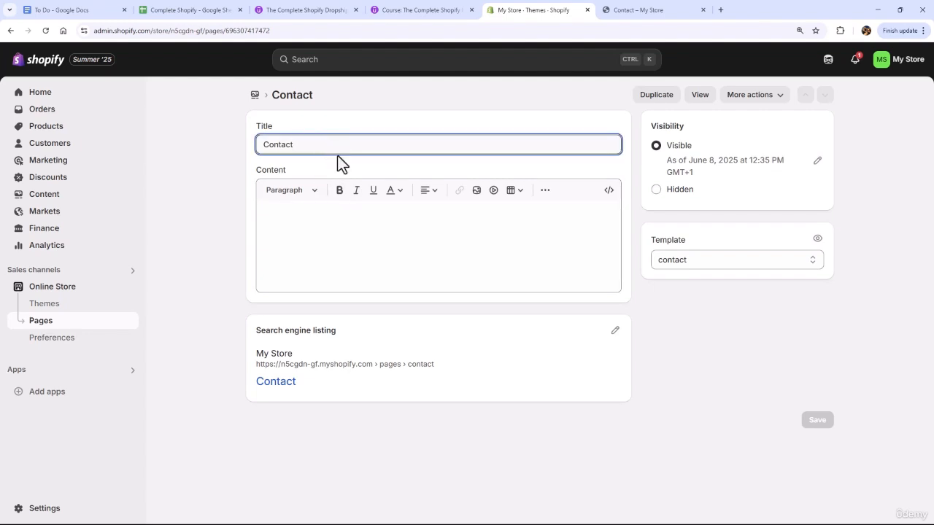
pyautogui.write('Us')
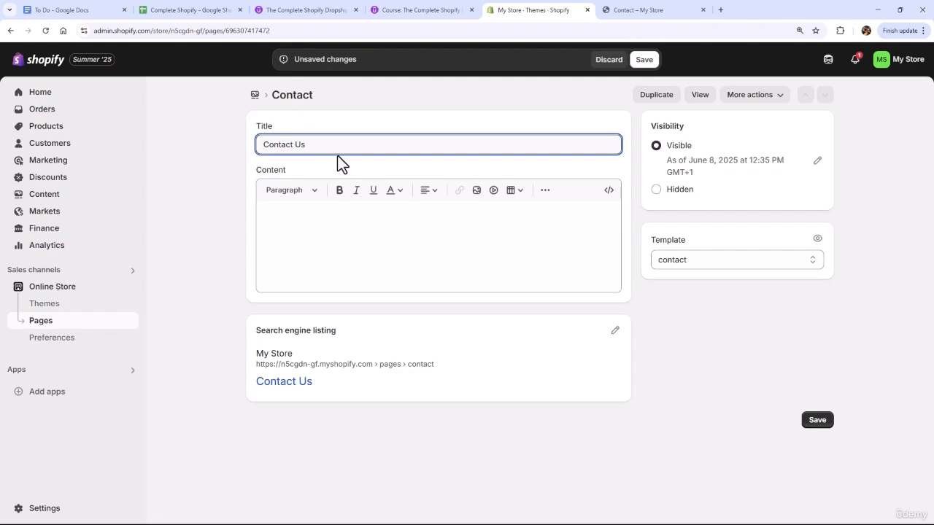
pyautogui.click(313, 211)
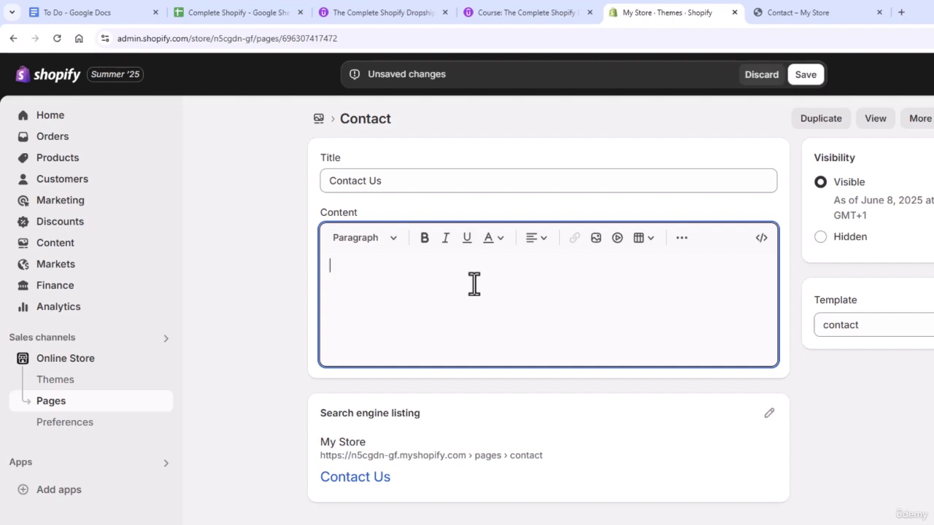
pyautogui.write("Hi, Thank you so much for dropping by my store. My name is Tim, and I have put together a fantastic selection of products that I am really passionate about.  I really hope you enjoy browsing my store. Should you have any questions, please don't hesitate to contact me on the form below.")
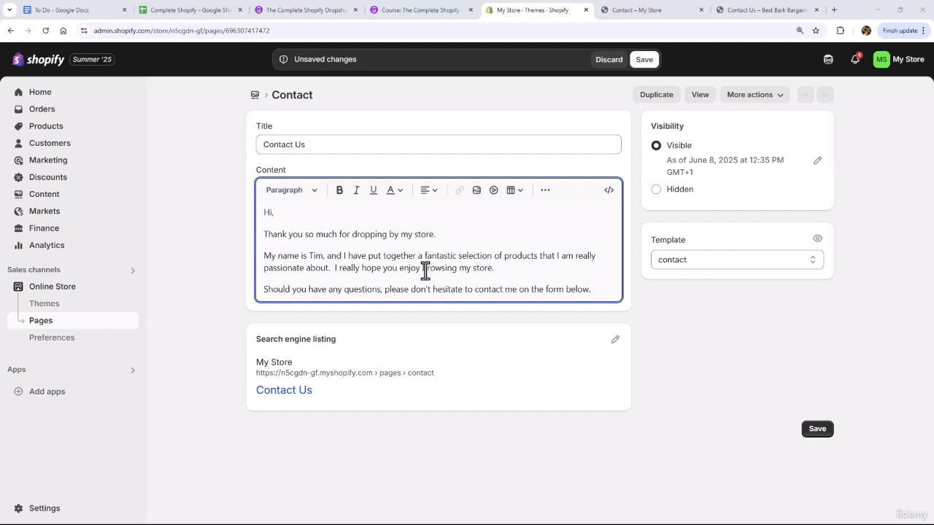
pyautogui.click(645, 65)
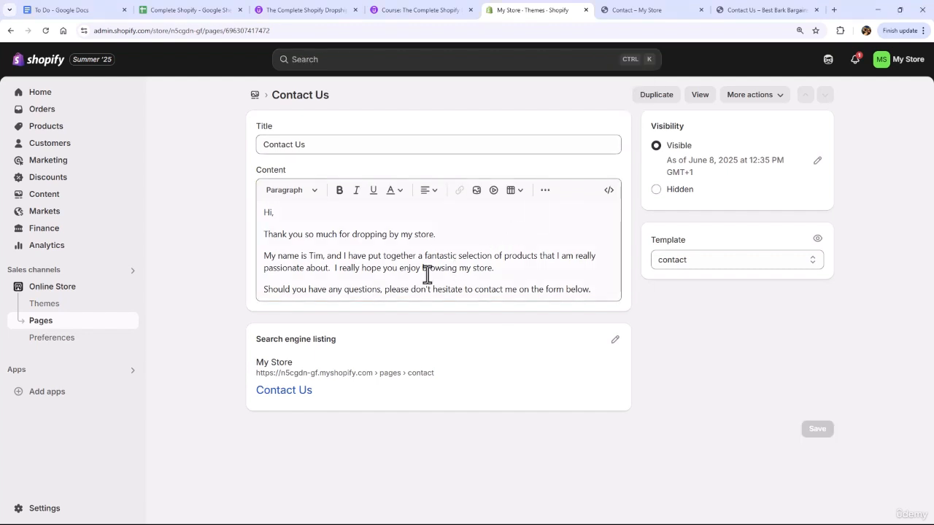
# Edit the page's search engine listing, copying the content's self-introduction paragraph into the meta description, and save
pyautogui.moveTo(255, 339); pyautogui.dragTo(367, 355)
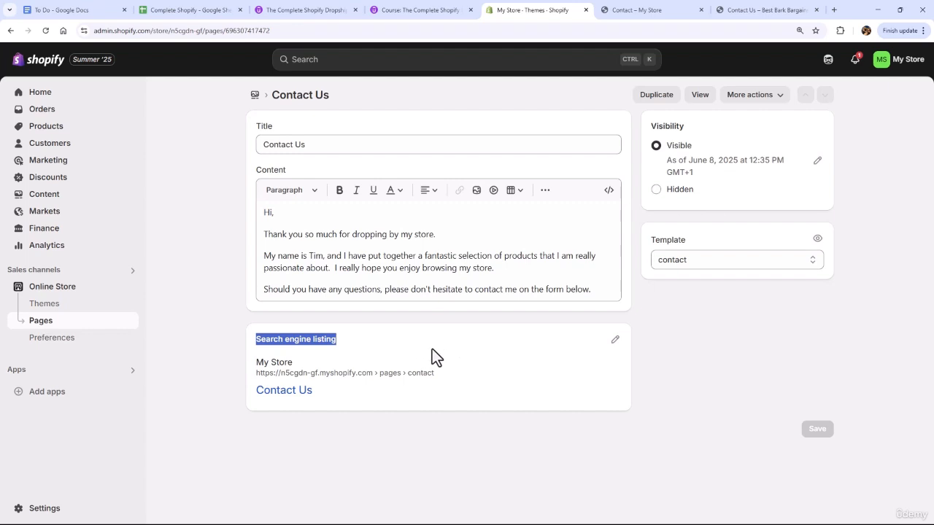
pyautogui.click(538, 356)
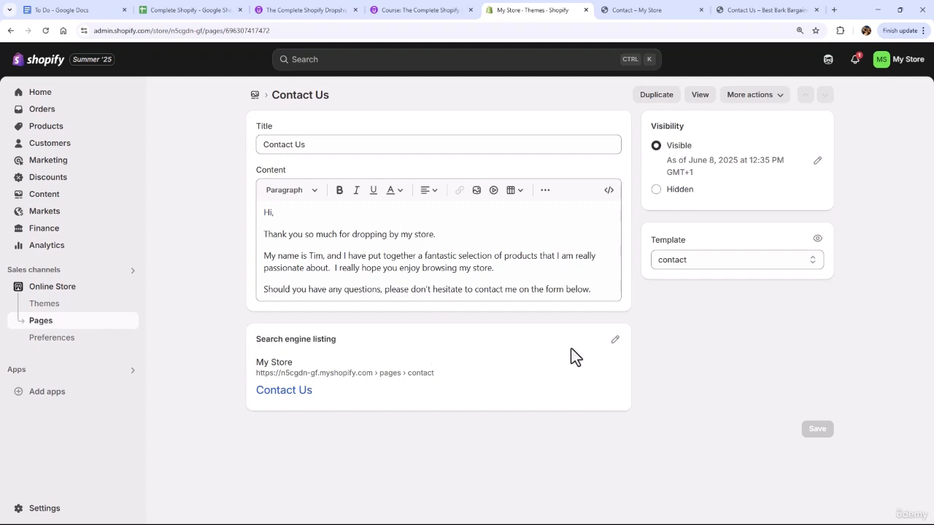
pyautogui.click(614, 342)
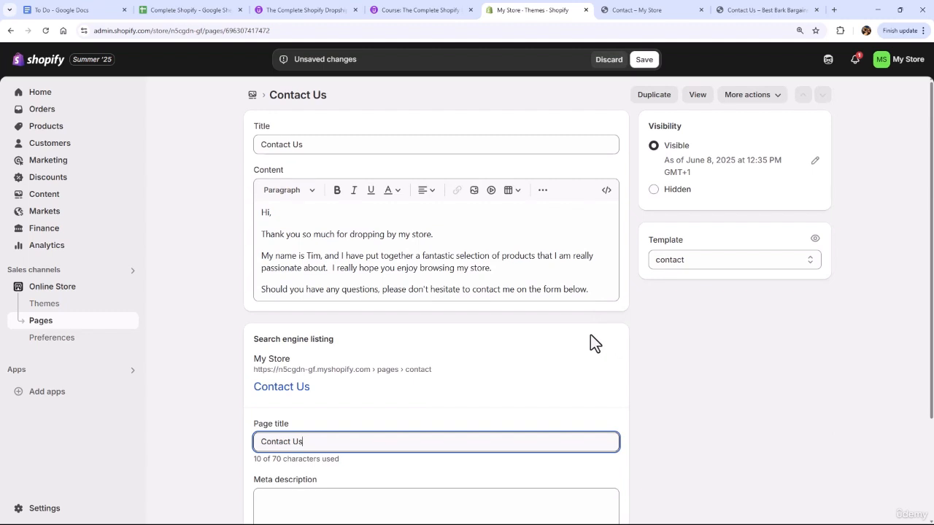
pyautogui.scroll(-2, 590, 334)
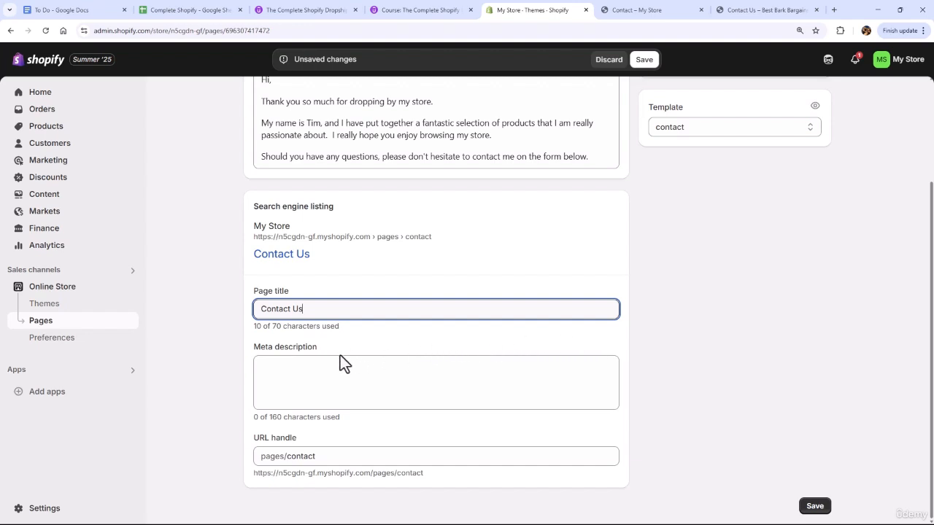
pyautogui.click(306, 366)
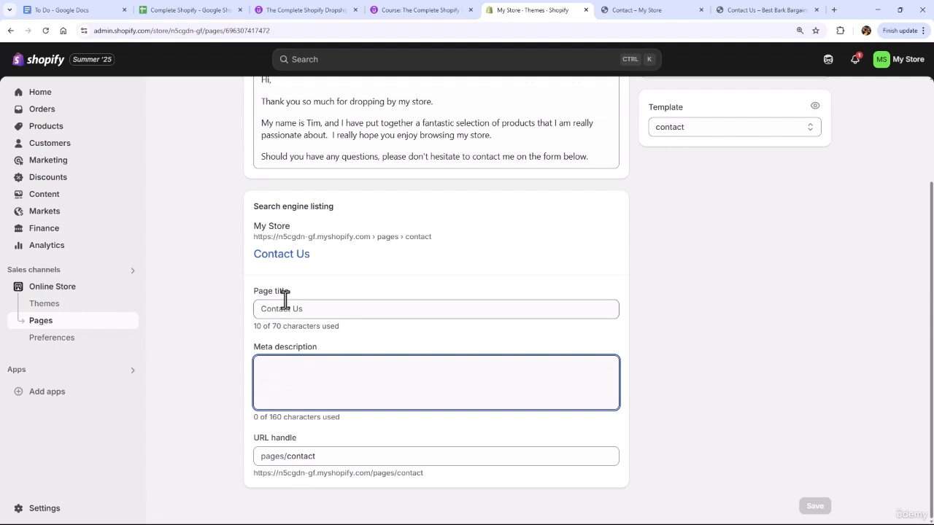
pyautogui.click(261, 126)
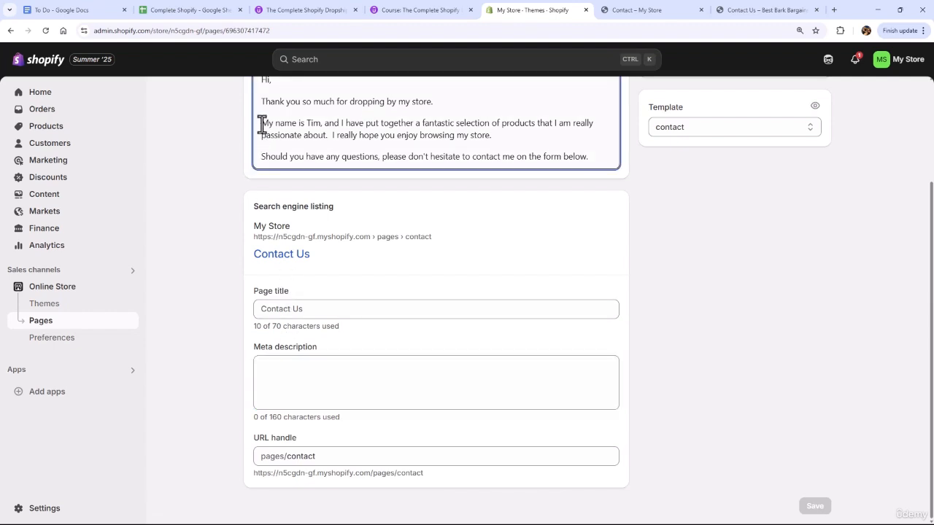
pyautogui.moveTo(263, 124); pyautogui.dragTo(494, 140)
pyautogui.hotkey('ctrl', 'c')
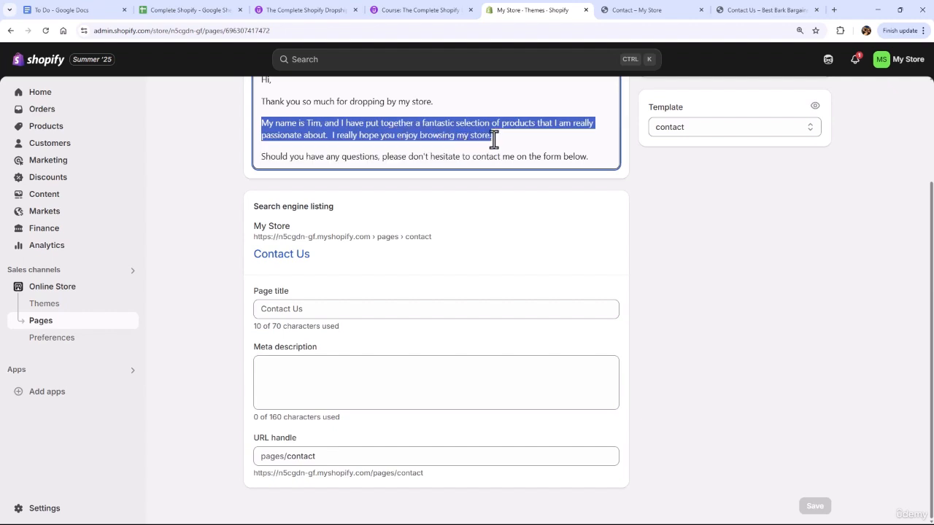
pyautogui.click(322, 373)
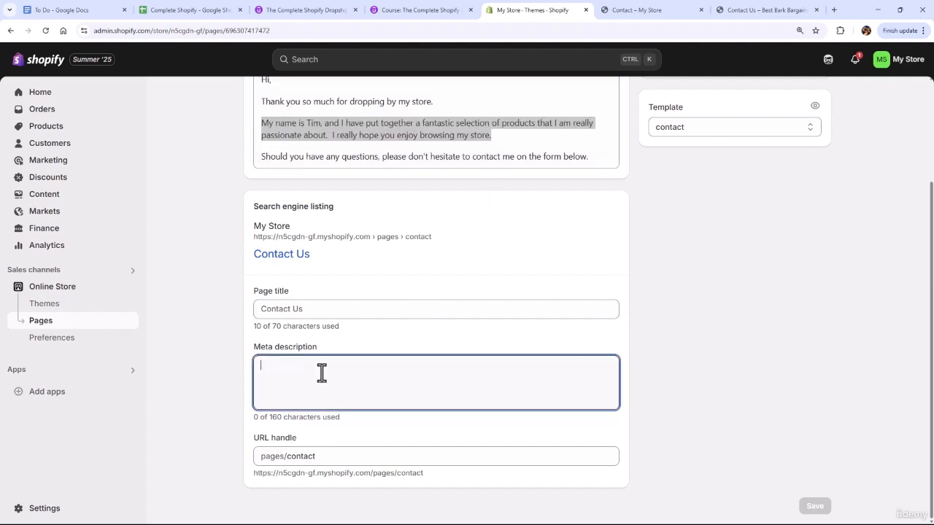
pyautogui.hotkey('ctrl', 'v')
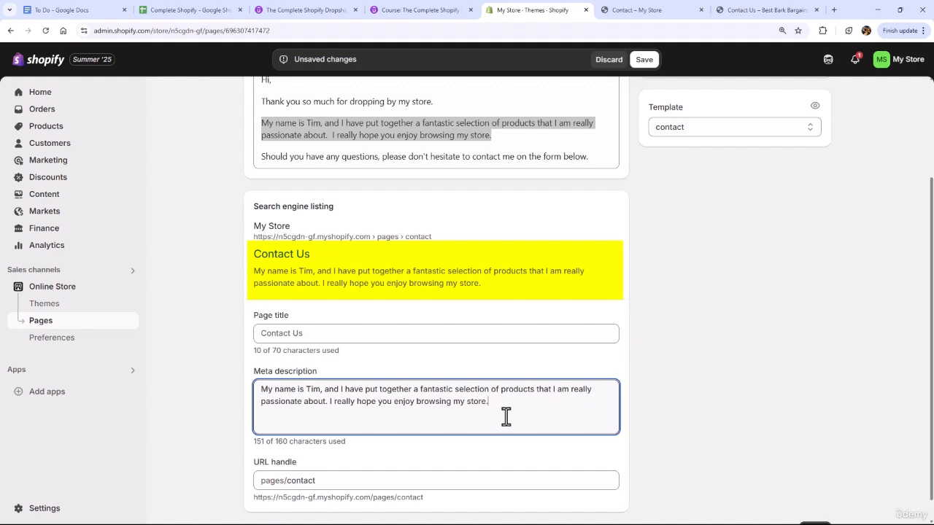
pyautogui.click(641, 60)
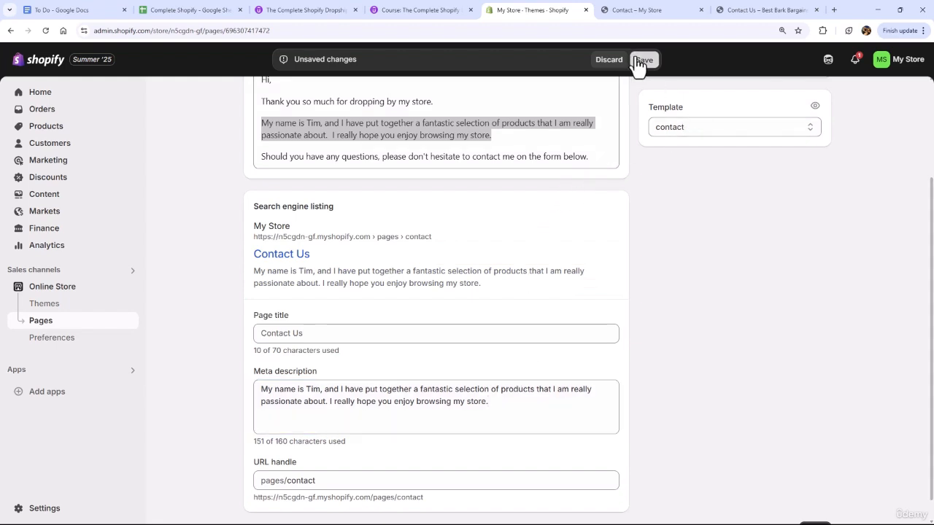
# Reload the storefront's Contact page and submit a test message reading "Hi, I love your products!" with sample contact details
pyautogui.click(633, 14)
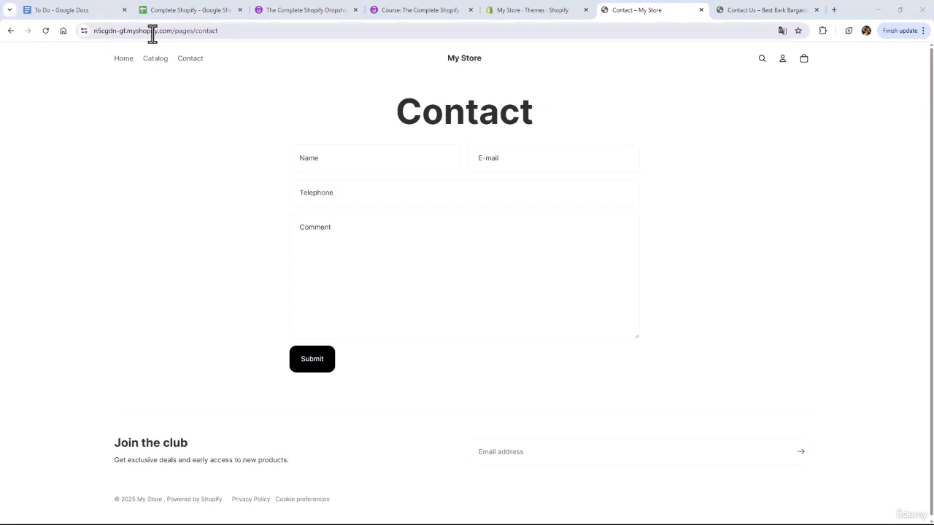
pyautogui.click(48, 32)
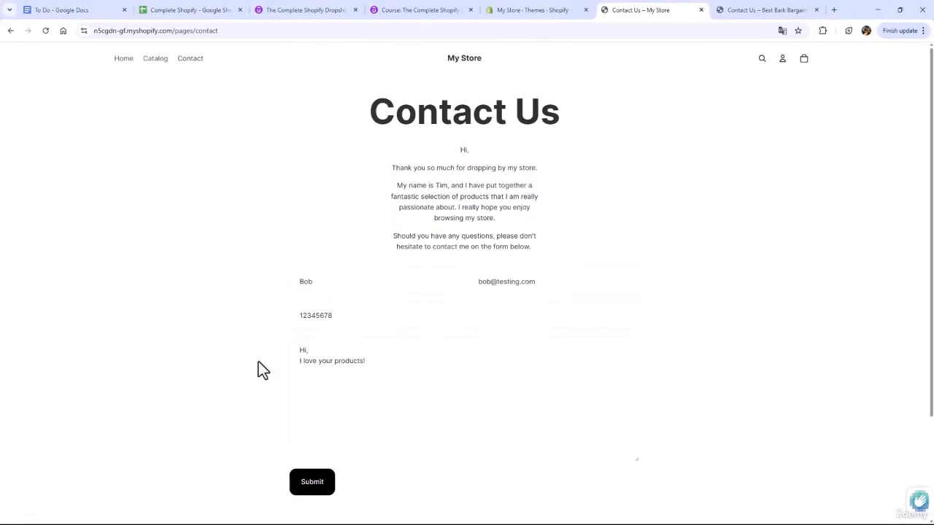
pyautogui.click(301, 489)
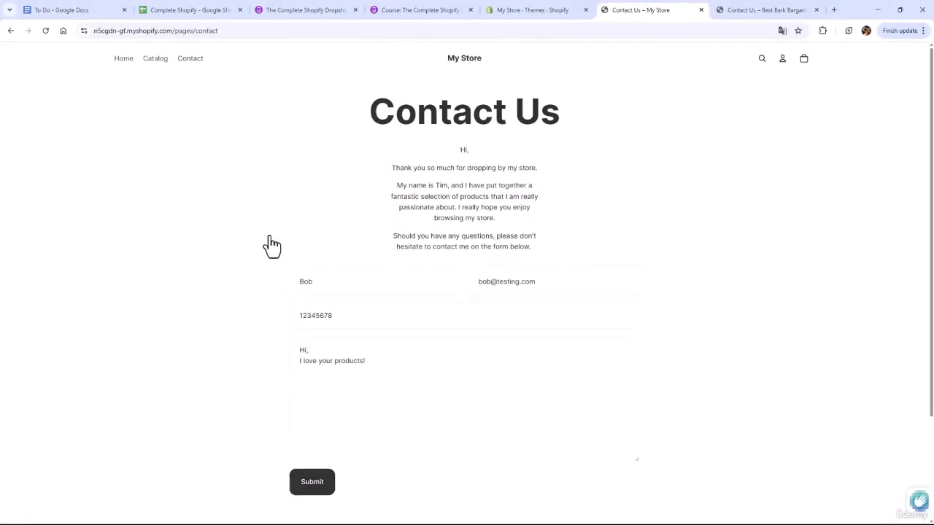
pyautogui.moveTo(301, 129); pyautogui.dragTo(470, 134)
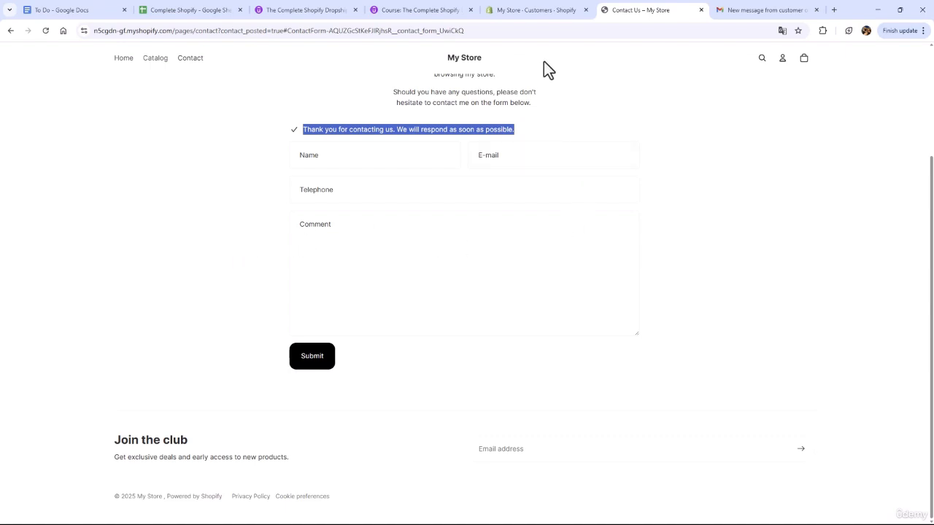
# Check the store's contact e-mail in the general settings and view the customer message received in Gmail, then close the settings
pyautogui.click(537, 13)
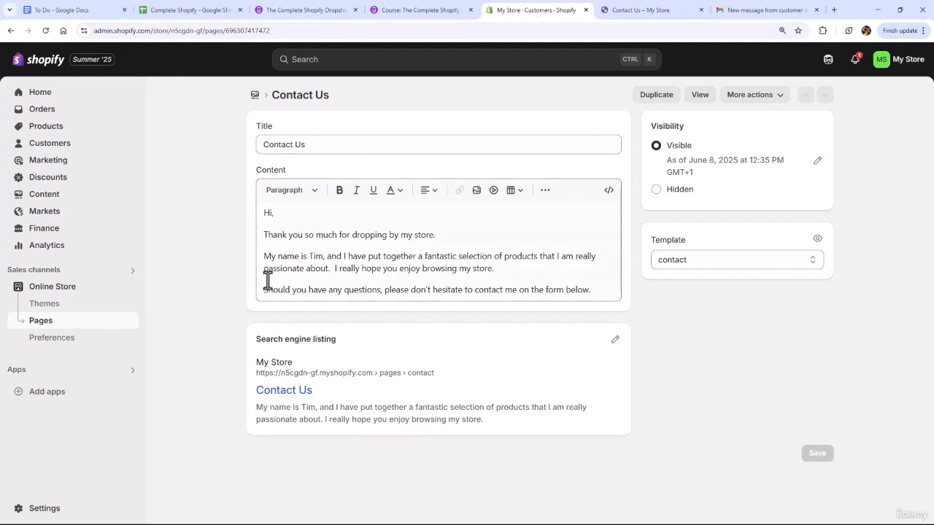
pyautogui.click(45, 509)
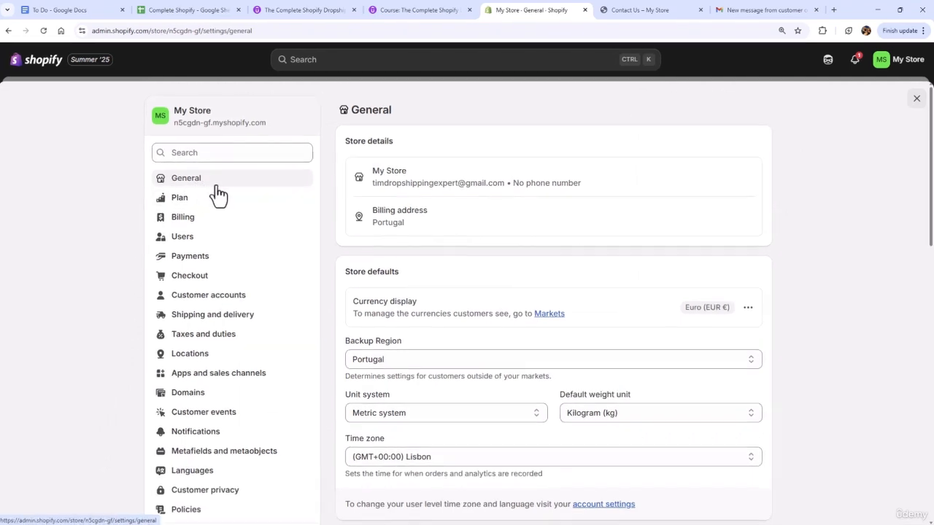
pyautogui.moveTo(344, 140); pyautogui.dragTo(399, 149)
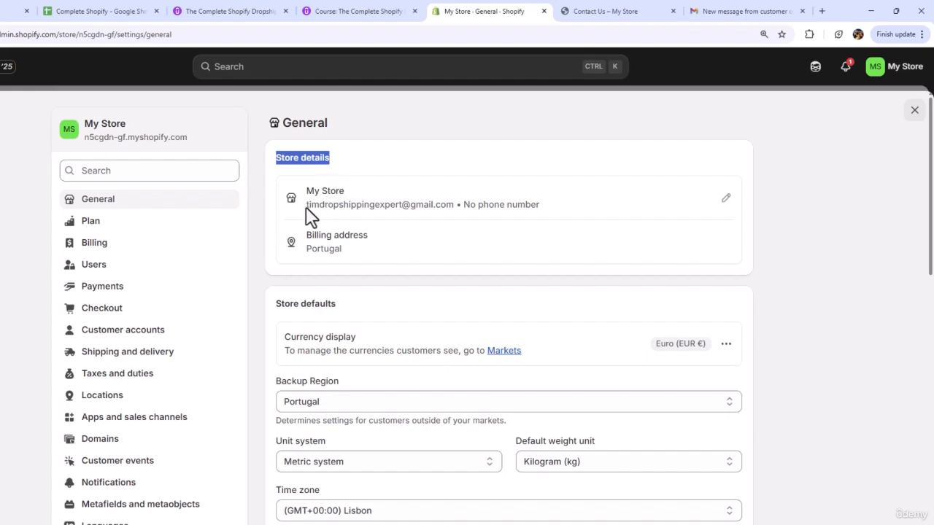
pyautogui.moveTo(307, 208); pyautogui.dragTo(452, 208)
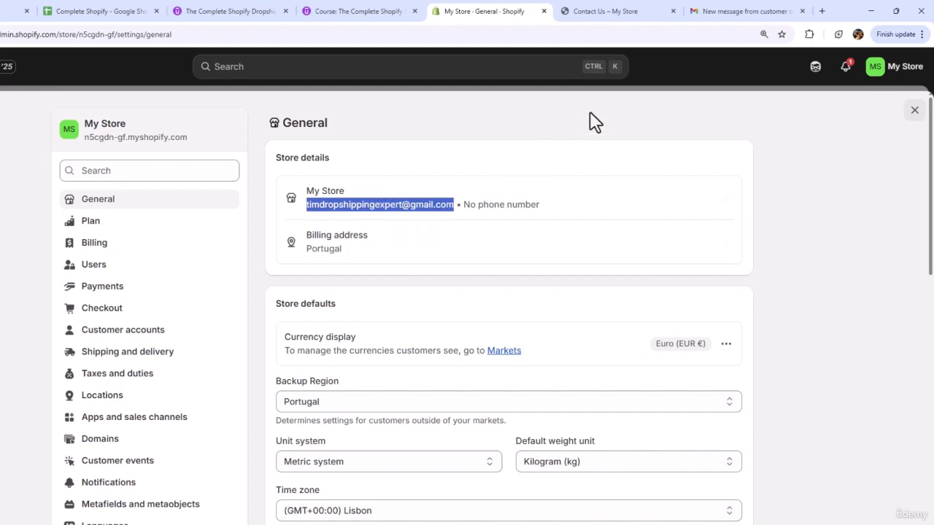
pyautogui.click(721, 11)
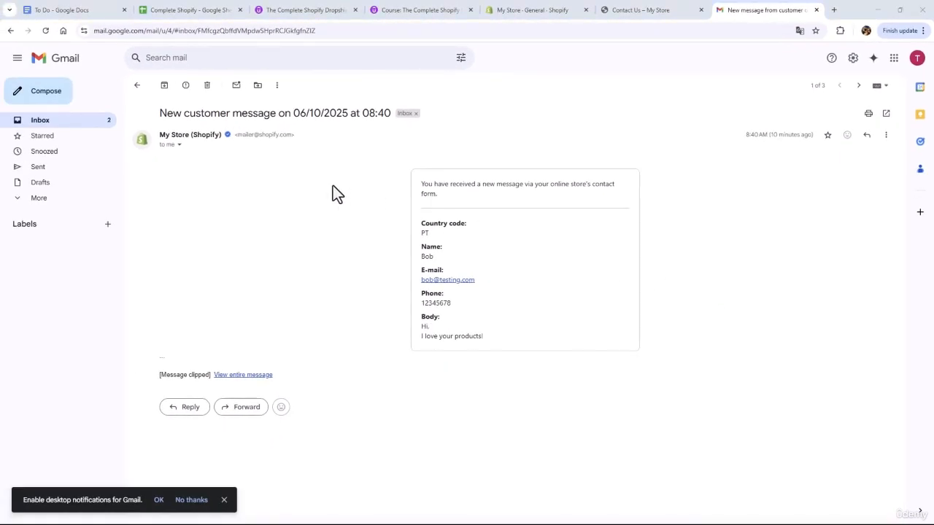
pyautogui.click(504, 15)
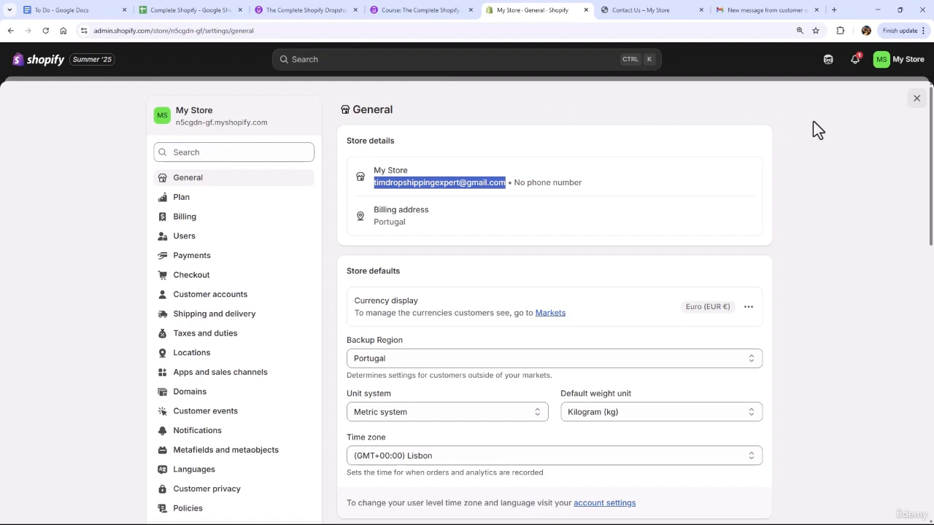
pyautogui.click(917, 99)
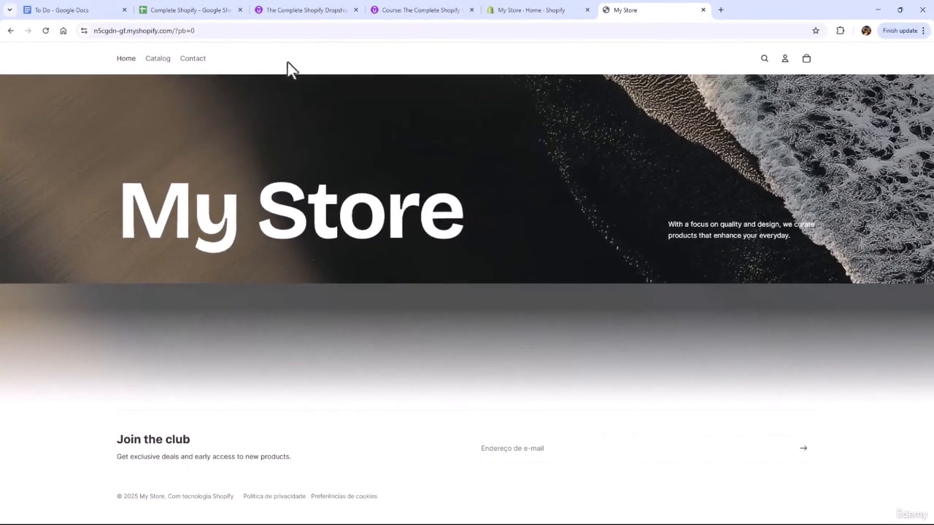
# Open the Main menu from the store's content menus in the Shopify admin and review its menu items
pyautogui.click(504, 11)
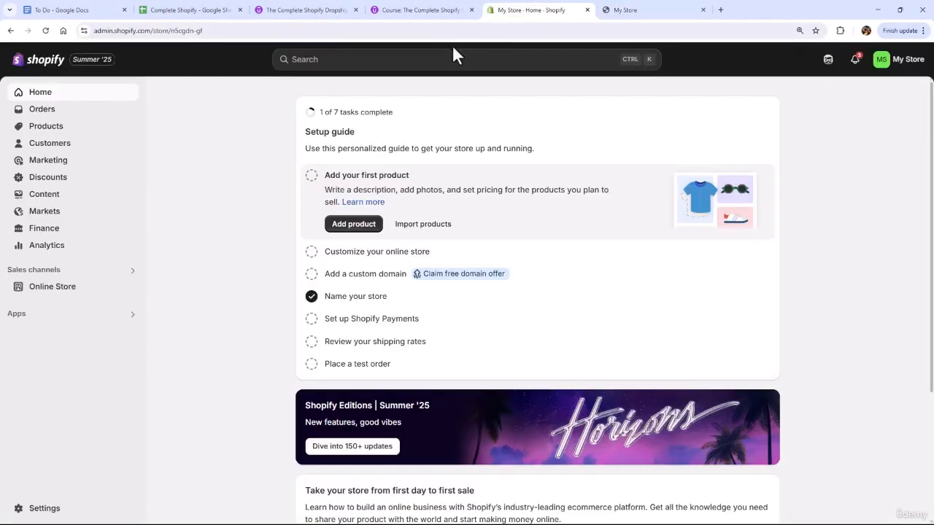
pyautogui.click(51, 197)
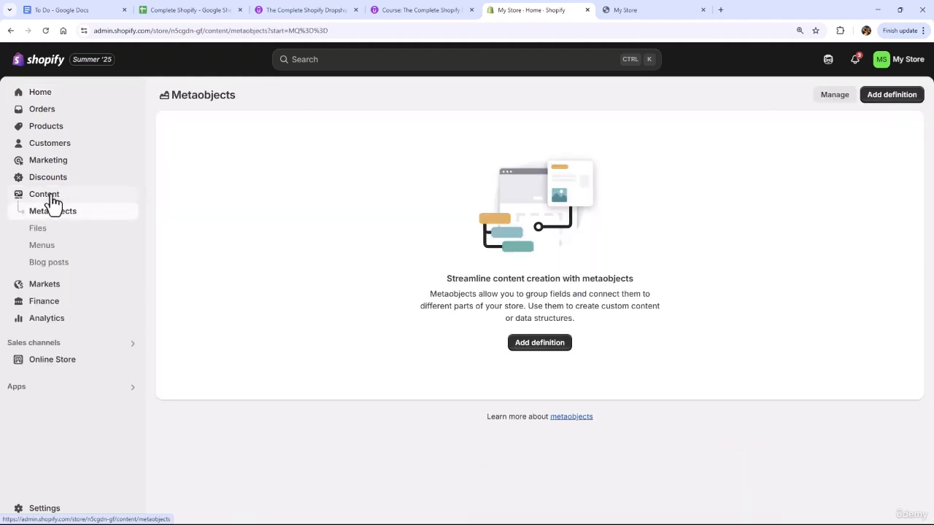
pyautogui.click(49, 255)
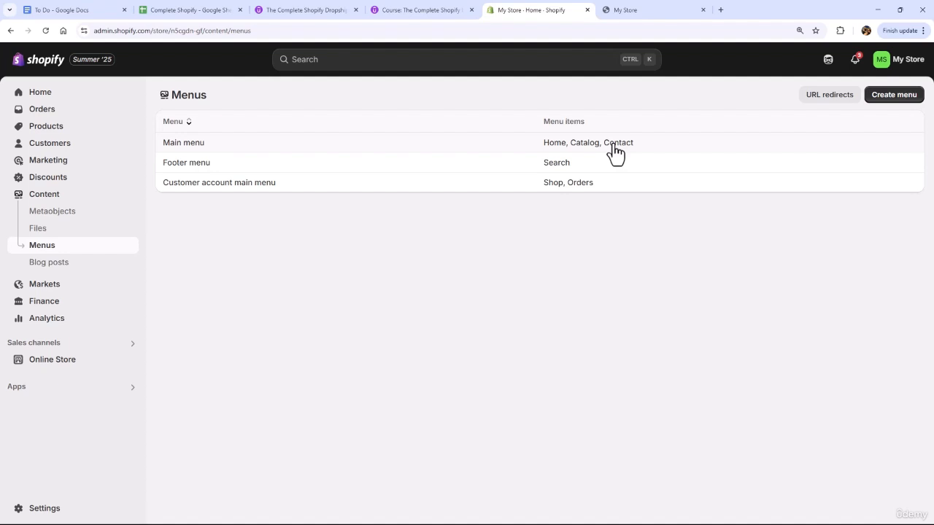
pyautogui.click(193, 148)
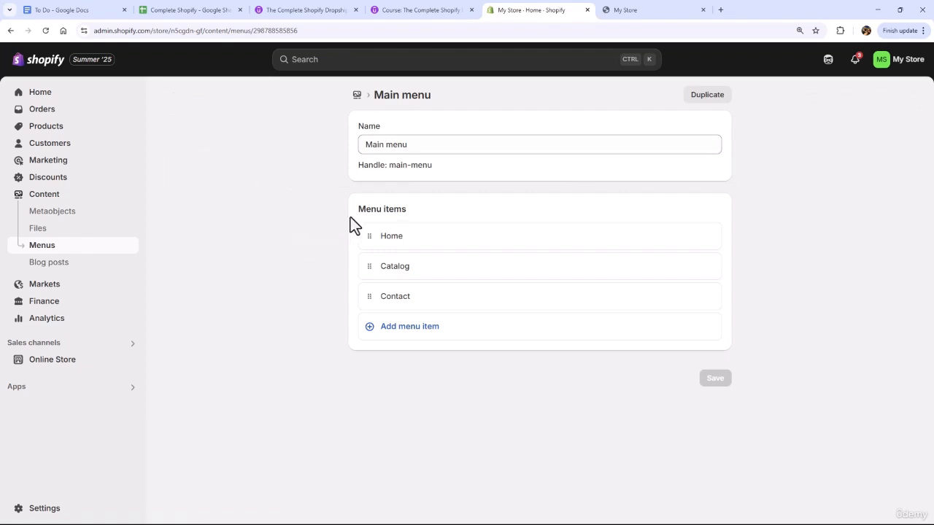
pyautogui.moveTo(359, 211); pyautogui.dragTo(414, 213)
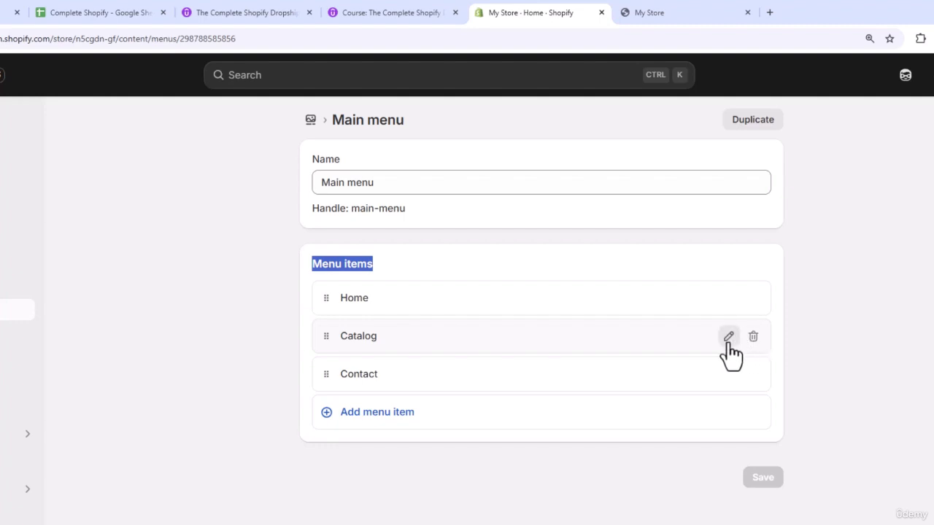
# Change the label of the Catalog menu item to "Our Fabulous Products", keeping its All products link, and apply the edit
pyautogui.click(728, 337)
pyautogui.press('BackSpace')
pyautogui.press('BackSpace')
pyautogui.press('BackSpace')
pyautogui.press('BackSpace')
pyautogui.press('BackSpace')
pyautogui.press('BackSpace')
pyautogui.press('BackSpace')
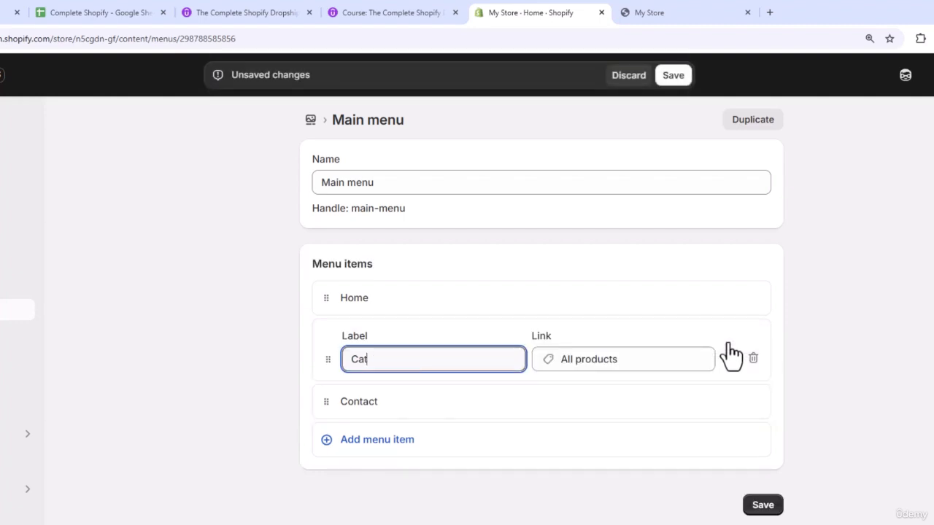
pyautogui.write('Our Fabulous Products')
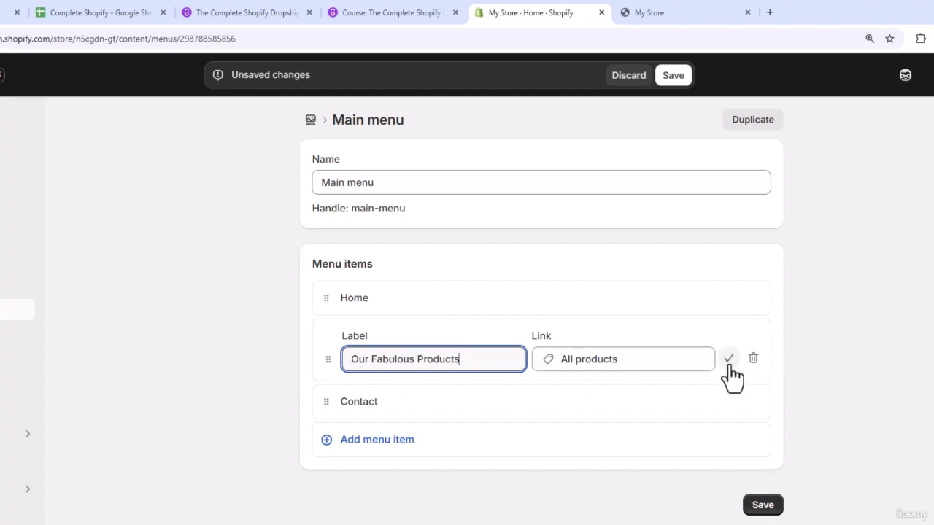
pyautogui.click(728, 364)
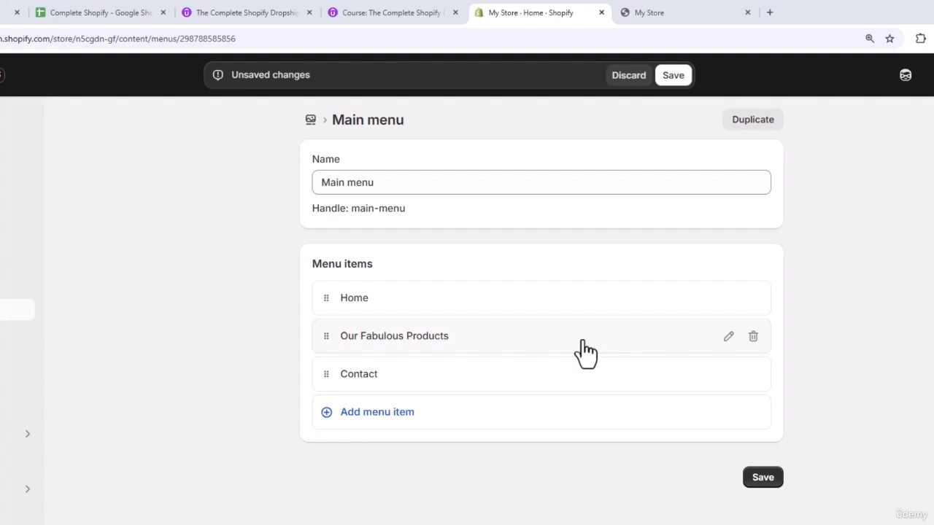
# Add a menu item labelled "Customer Service" that links to the Contact Us page
pyautogui.click(394, 413)
pyautogui.doubleClick(357, 412)
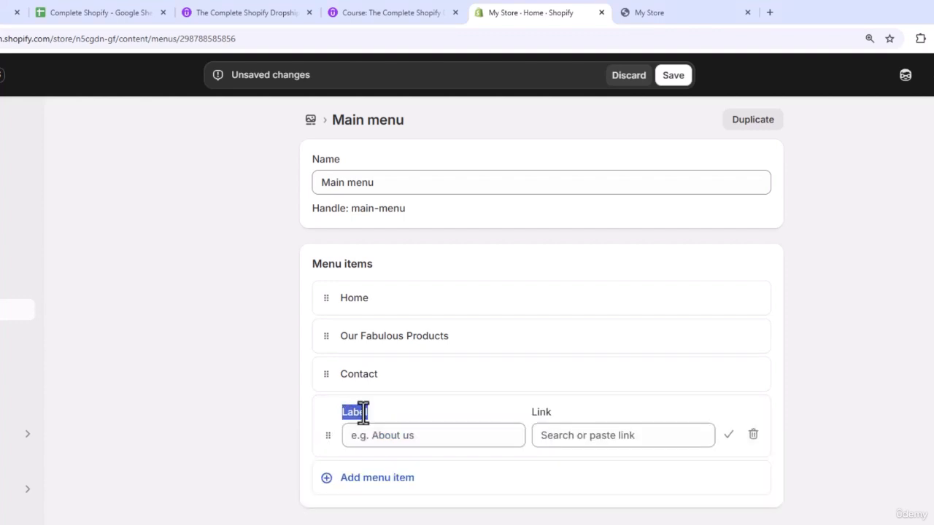
pyautogui.doubleClick(543, 412)
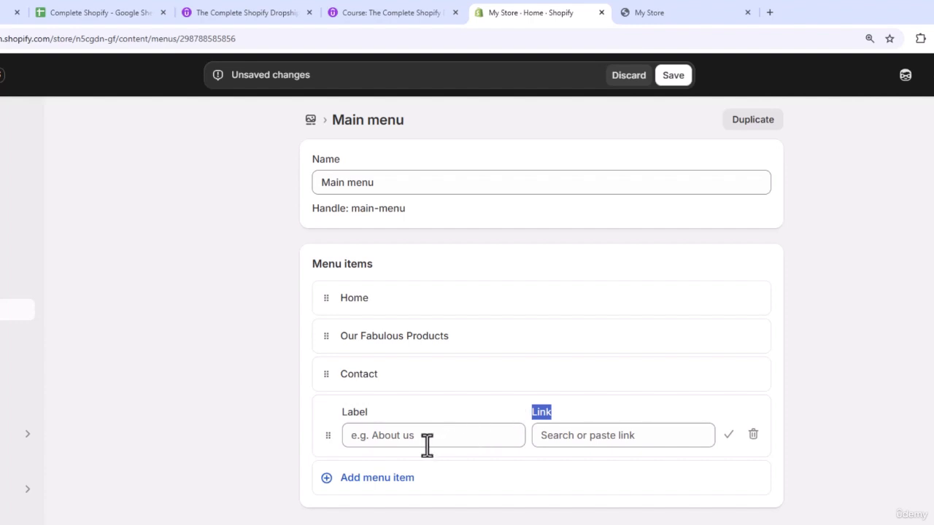
pyautogui.click(375, 436)
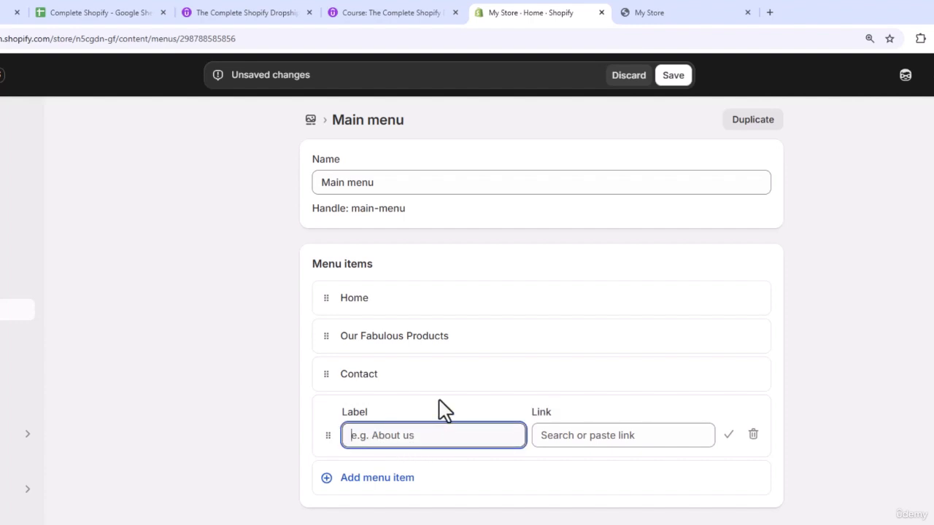
pyautogui.write('Customer Service')
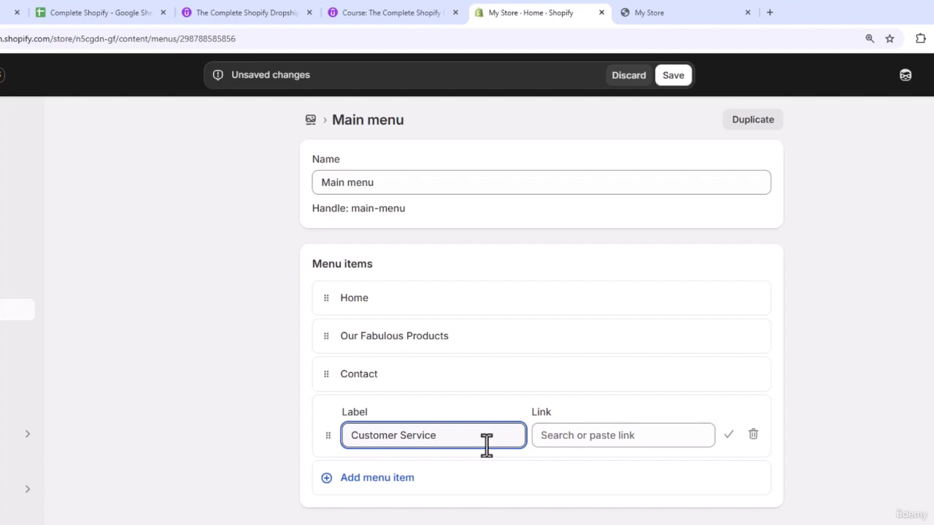
pyautogui.click(566, 434)
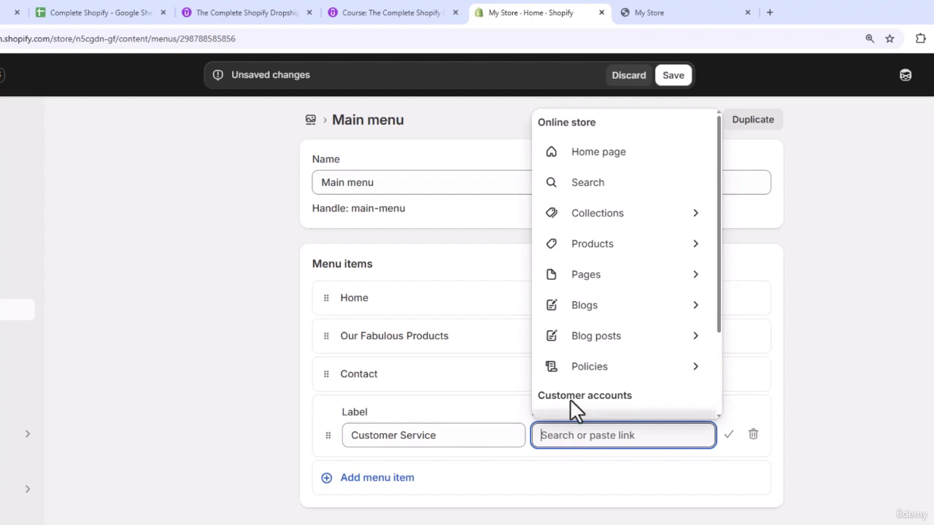
pyautogui.click(589, 279)
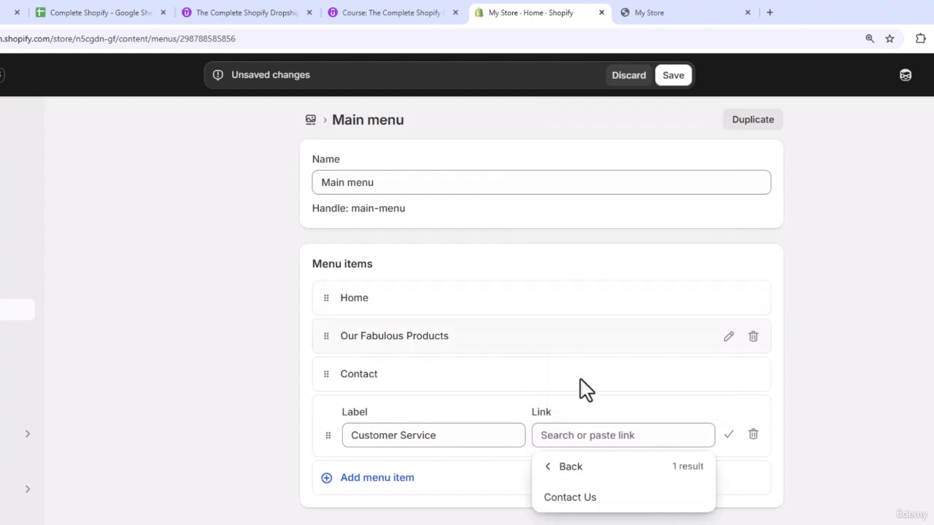
pyautogui.click(587, 499)
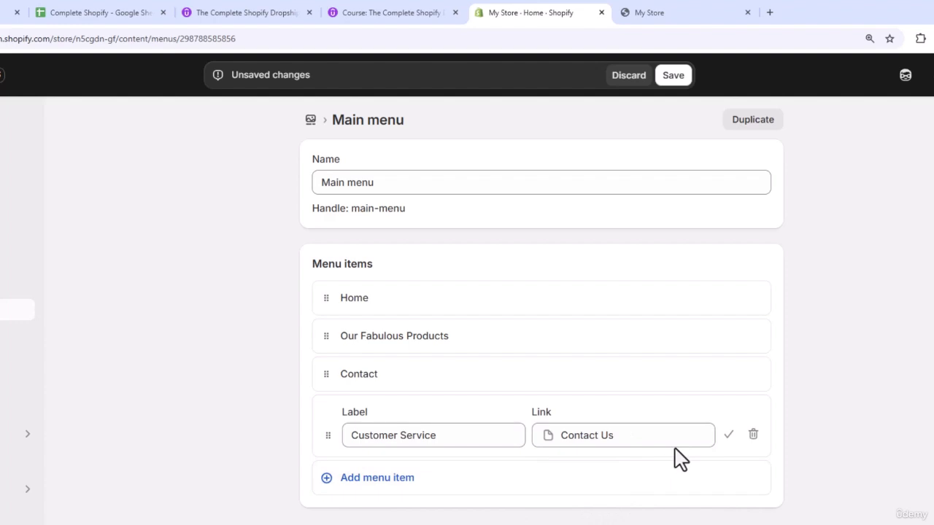
pyautogui.click(727, 435)
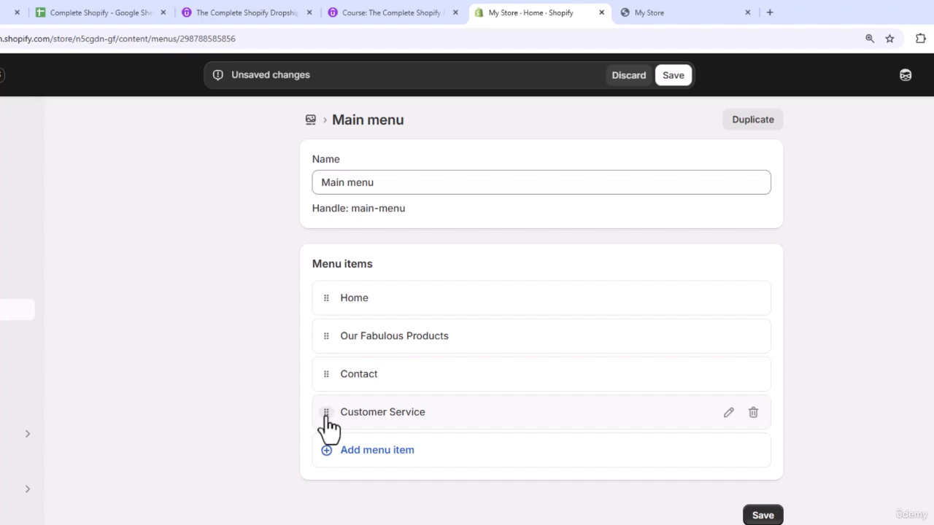
# Move the Customer Service item above Contact and nest Contact beneath it as a submenu item
pyautogui.moveTo(326, 422); pyautogui.dragTo(313, 380)
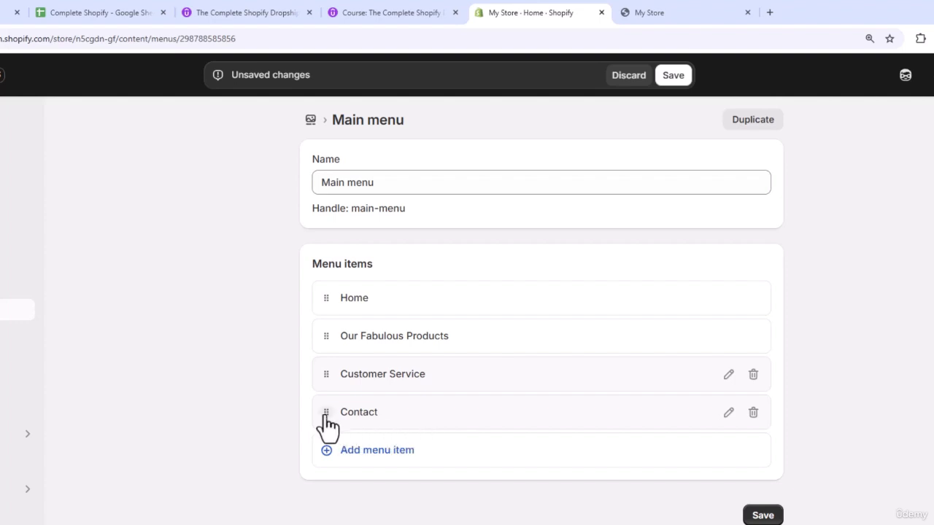
pyautogui.moveTo(326, 421); pyautogui.dragTo(377, 413)
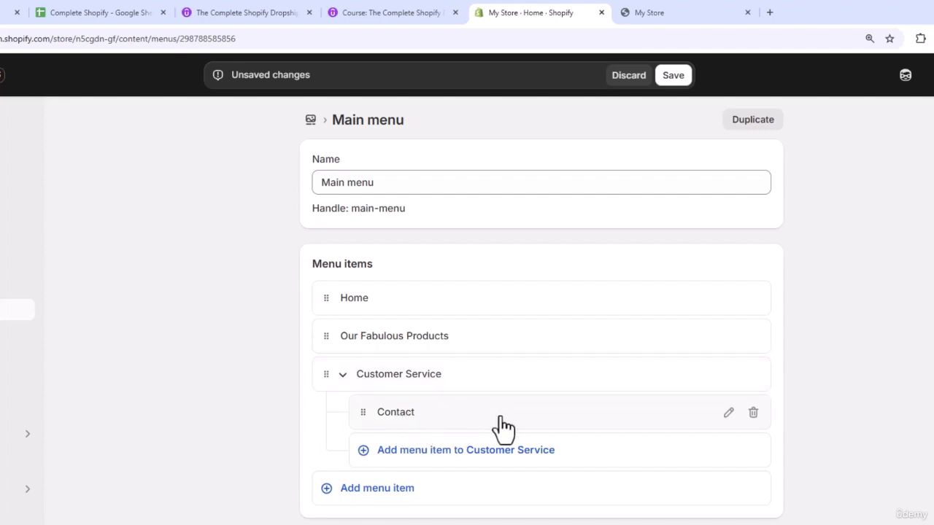
# Change the nested Contact item's label to "Contact Us" and save the Main menu
pyautogui.click(728, 413)
pyautogui.write('Us')
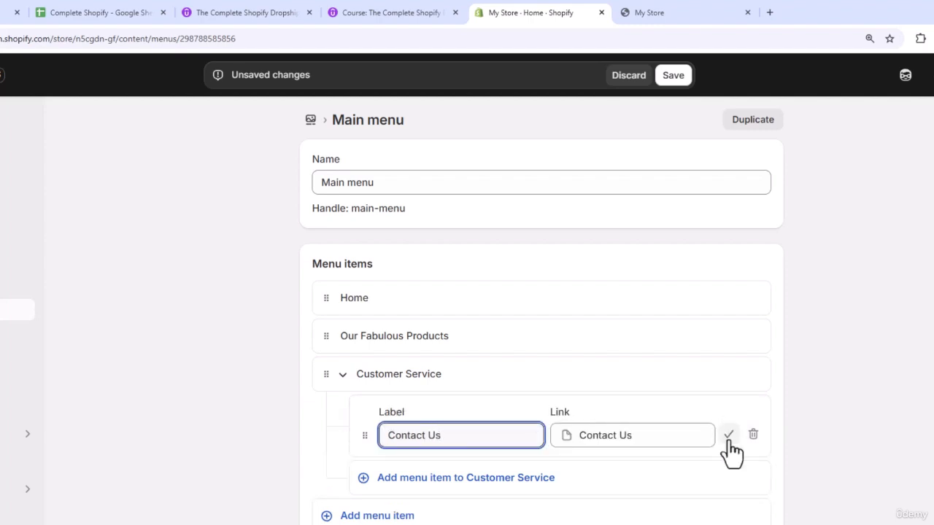
pyautogui.click(728, 437)
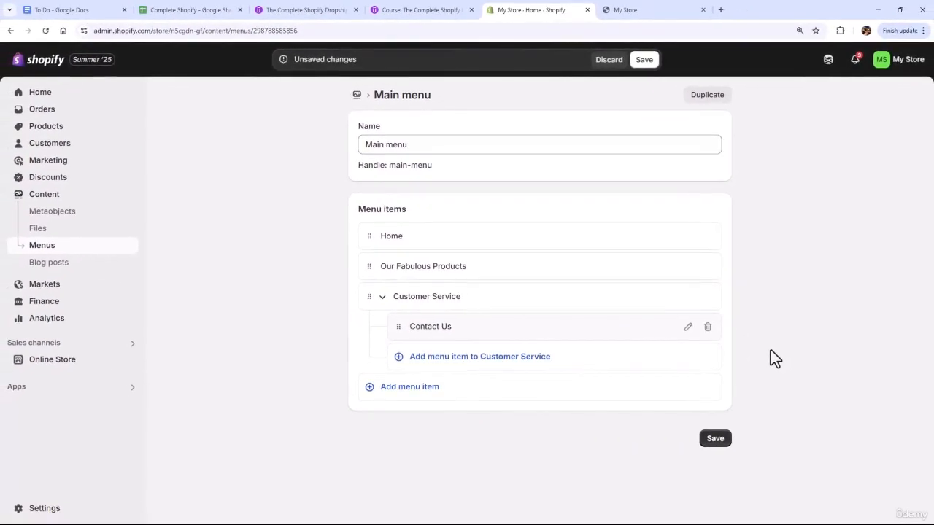
pyautogui.click(715, 440)
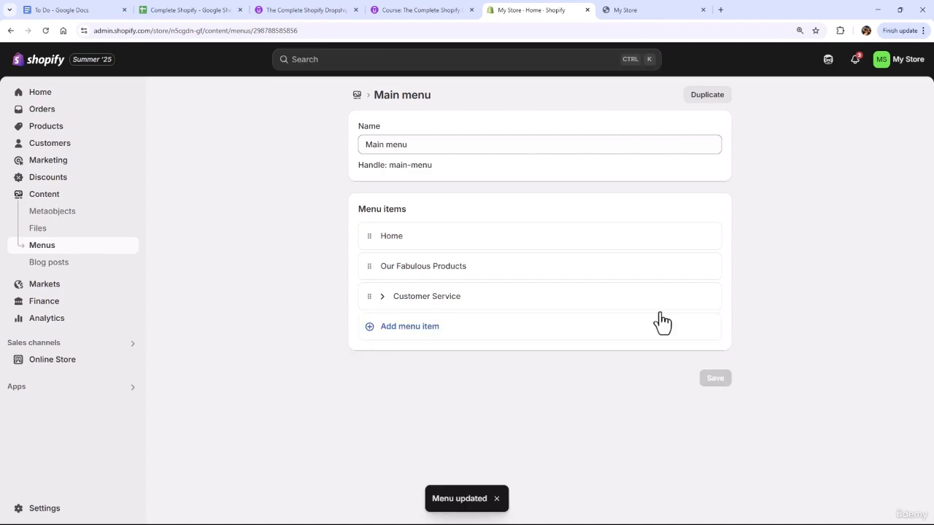
# Reload the storefront home page and check the updated navigation, including the submenu under Customer Service
pyautogui.click(627, 15)
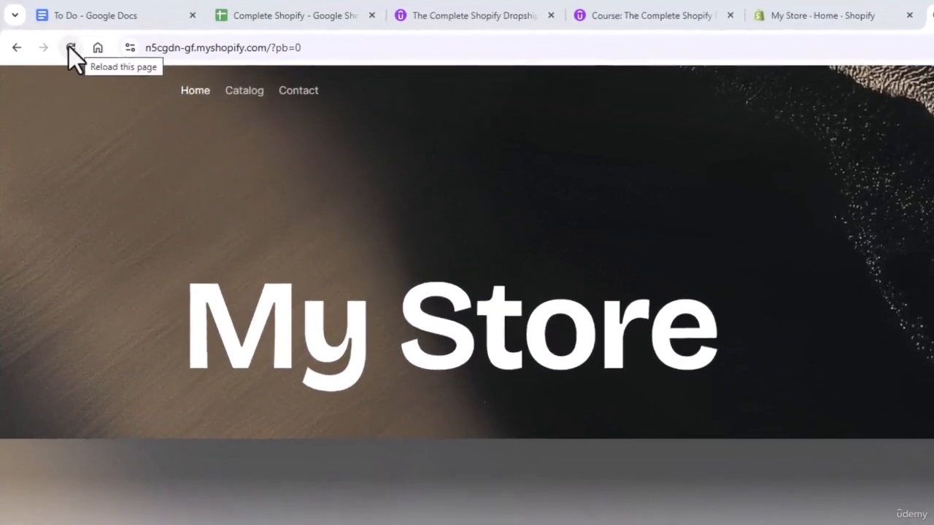
pyautogui.click(82, 55)
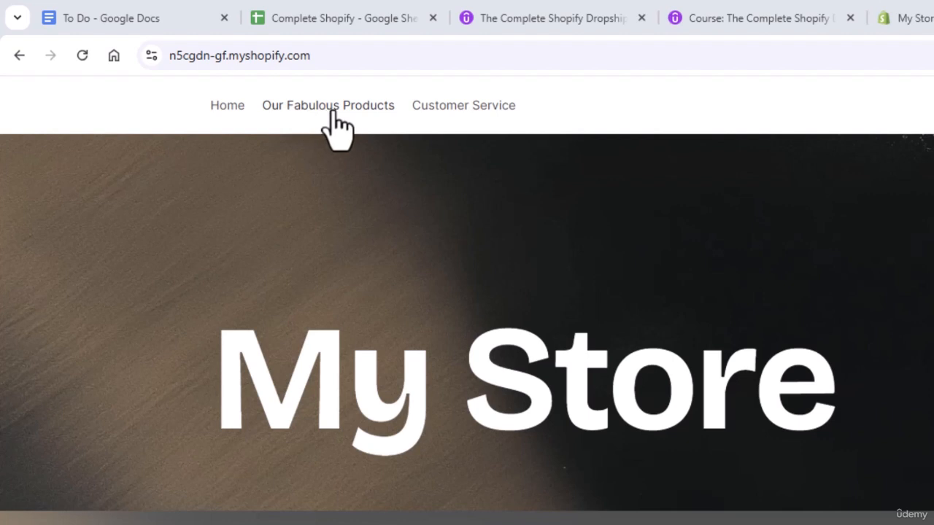
pyautogui.click(431, 110)
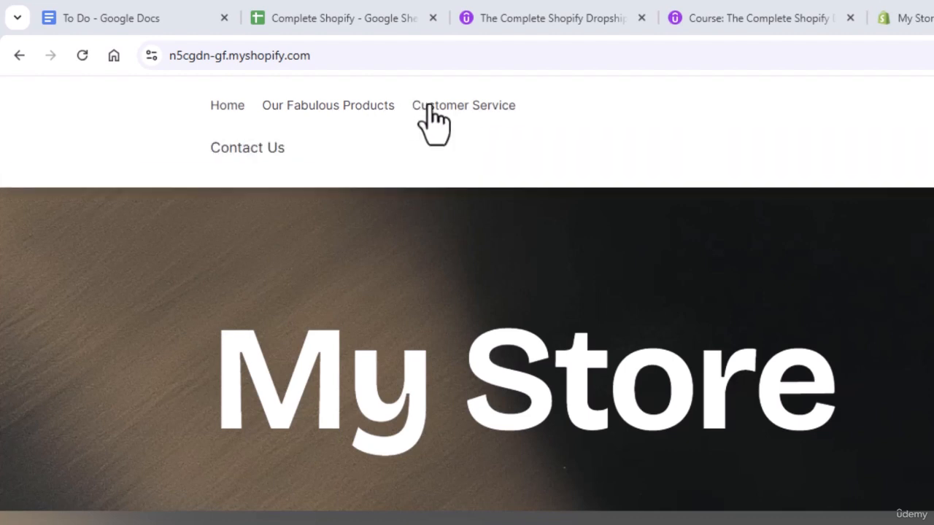